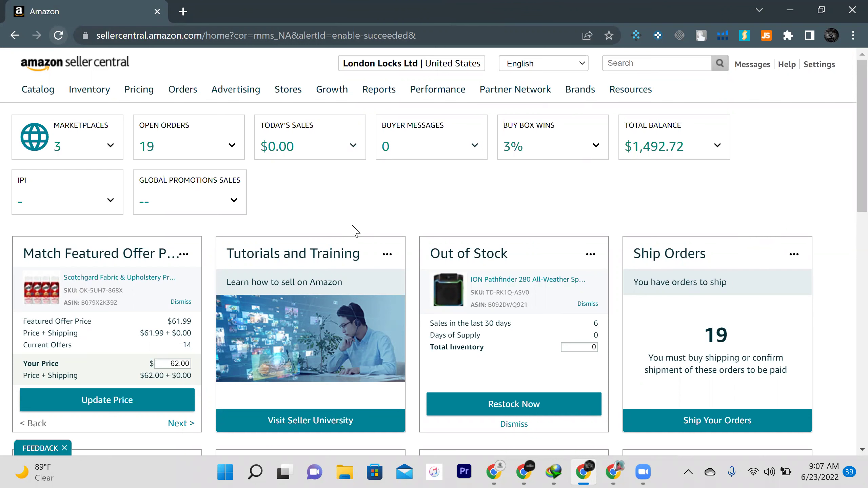
# Open the Add a Product page and try to start a listing for a product not sold on Amazon.
pyautogui.moveTo(50, 96)
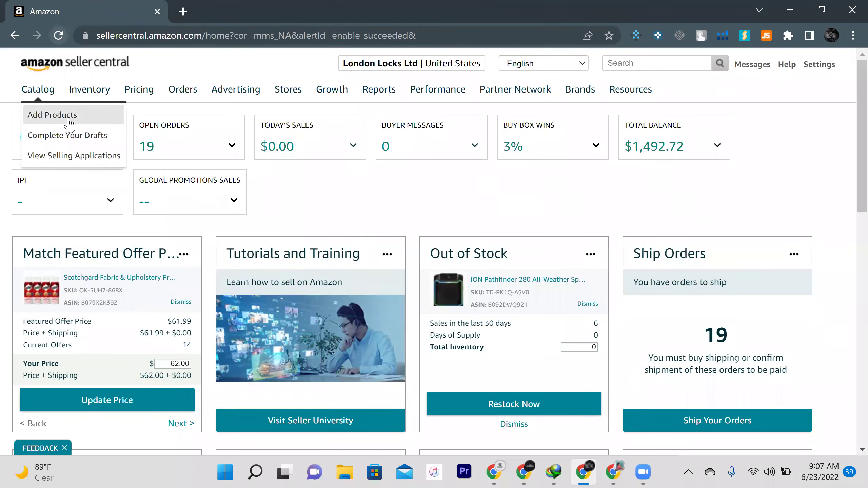
pyautogui.moveTo(91, 96)
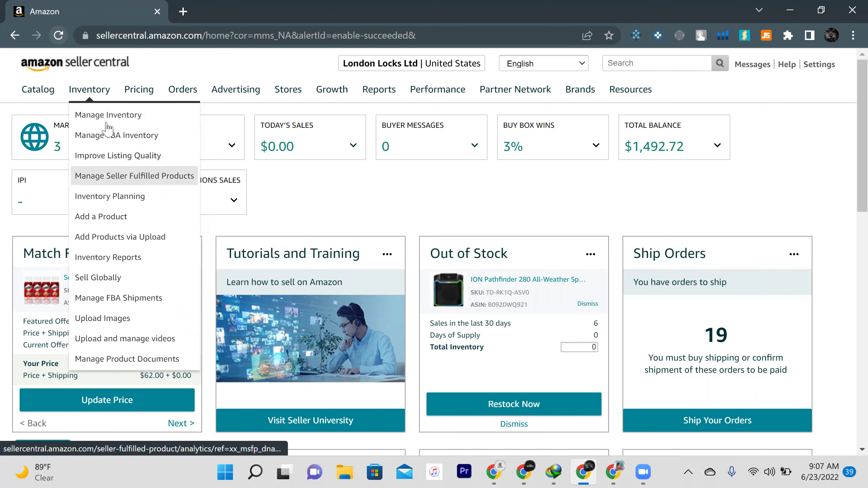
pyautogui.click(124, 224)
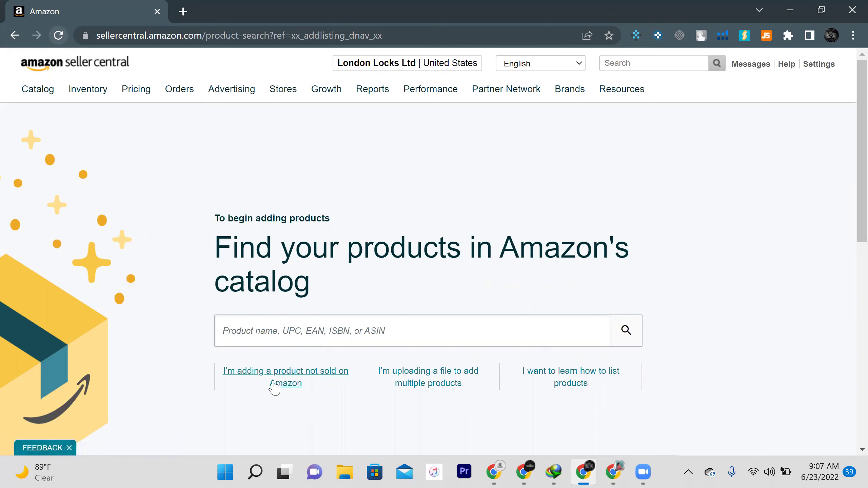
pyautogui.click(283, 385)
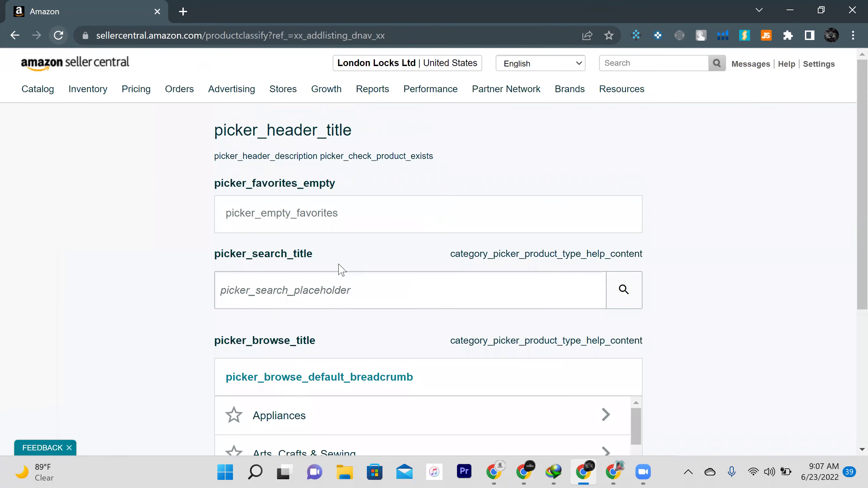
pyautogui.click(15, 36)
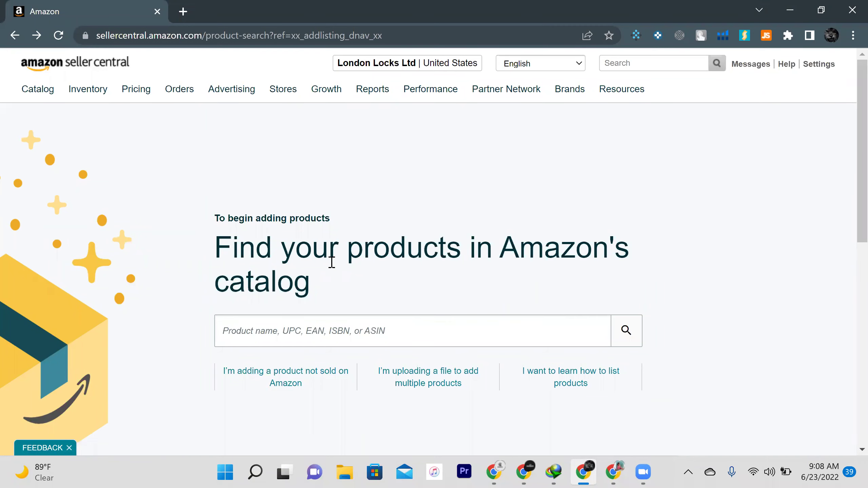
# Open amazon.com in a new tab and search the store for "water ballons".
pyautogui.click(183, 11)
pyautogui.write('amazo')
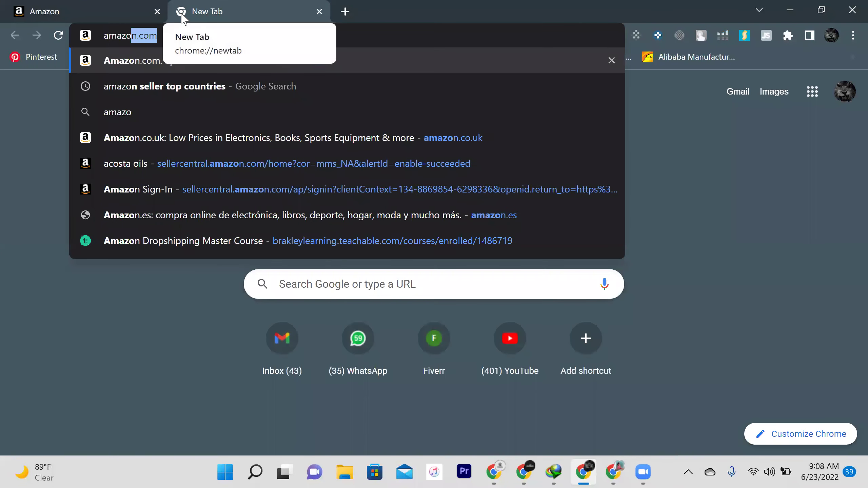
pyautogui.press('Return')
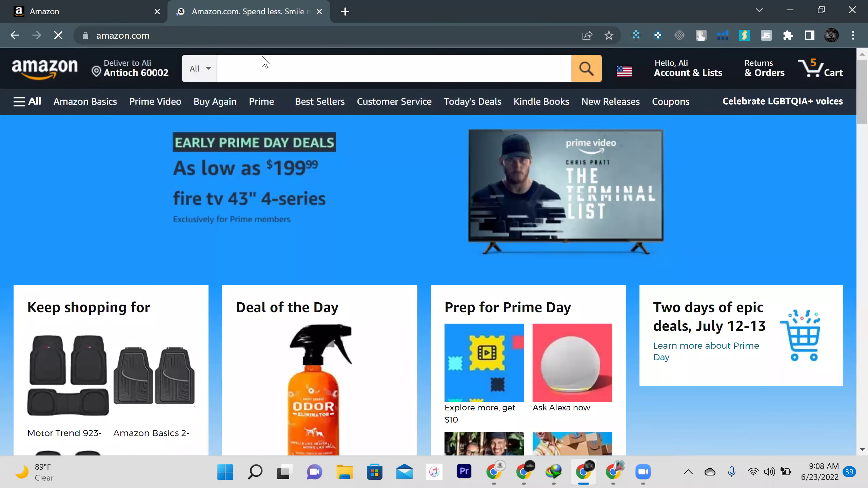
pyautogui.click(268, 61)
pyautogui.write('w')
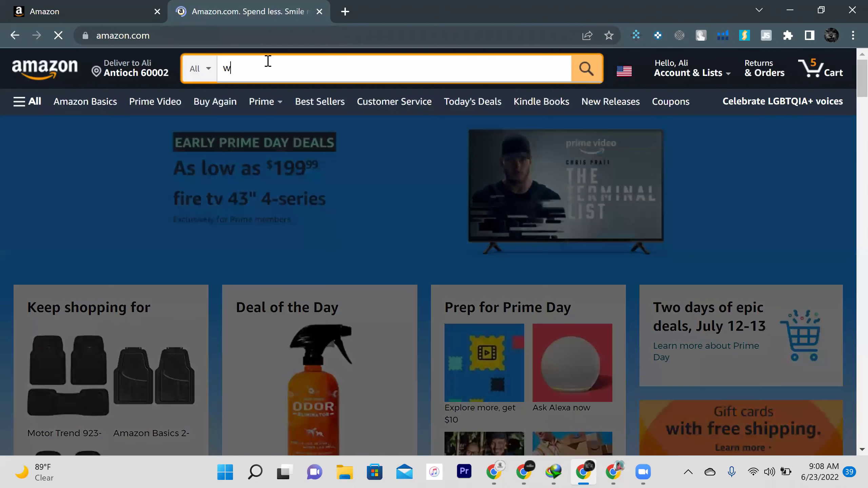
pyautogui.write('ater ballons')
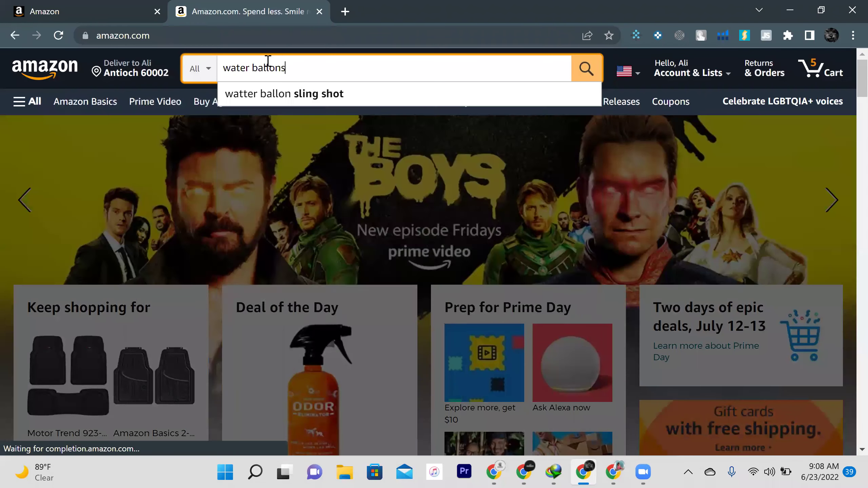
pyautogui.press('Return')
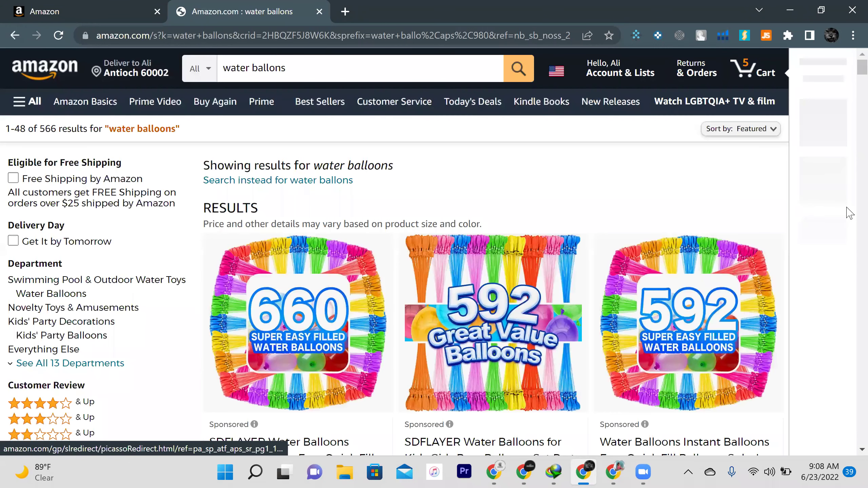
# Review the product information of the Bunch O Balloons Neon Colors (6 Pack) listing and return to the search results.
pyautogui.scroll(-10, 487, 92)
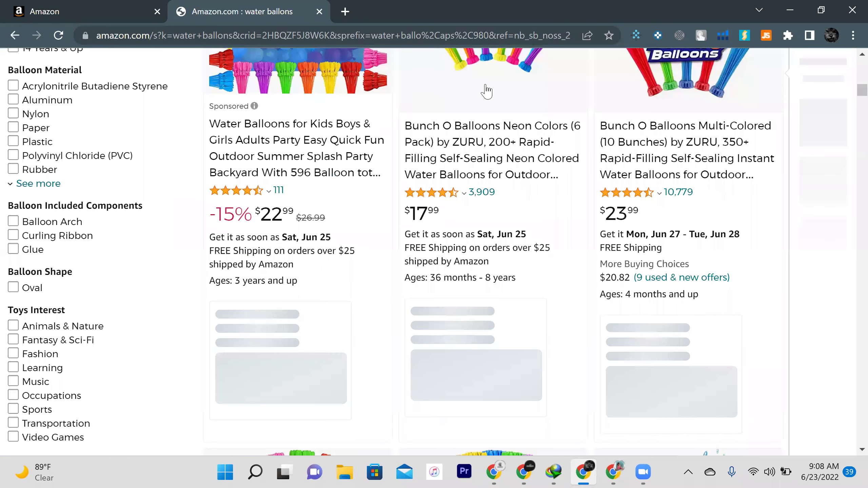
pyautogui.click(424, 167)
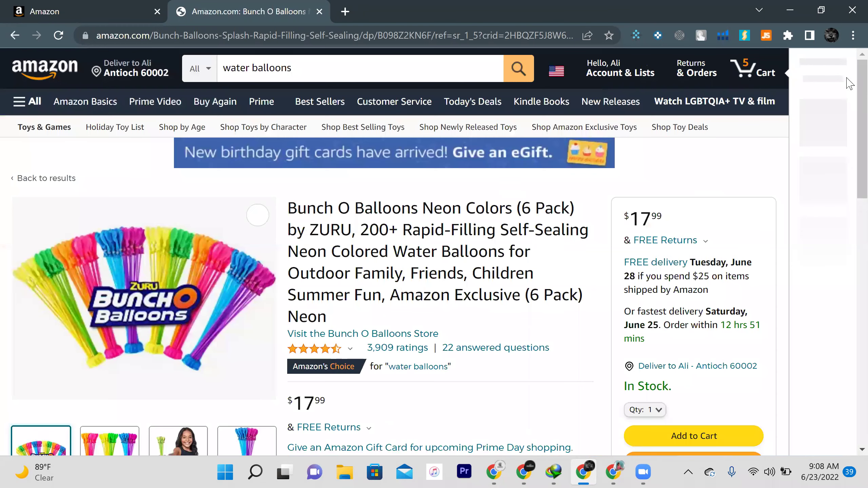
pyautogui.scroll(-3, 850, 136)
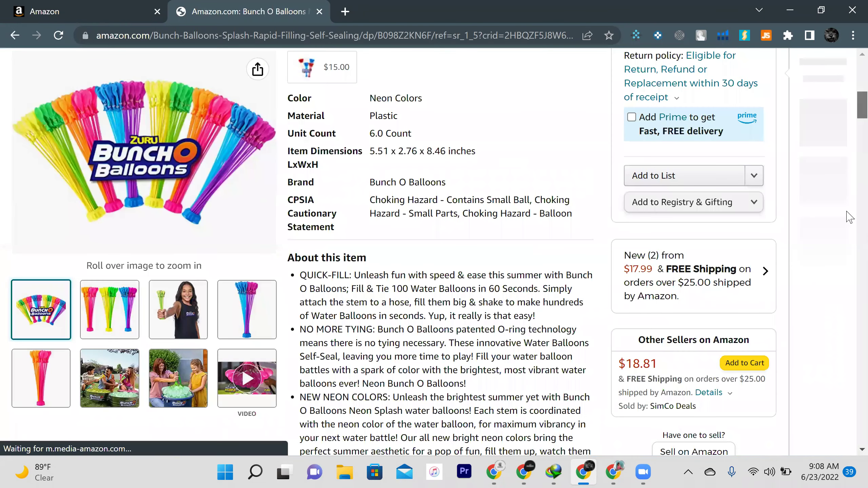
pyautogui.scroll(-15, 849, 215)
pyautogui.scroll(4, 849, 210)
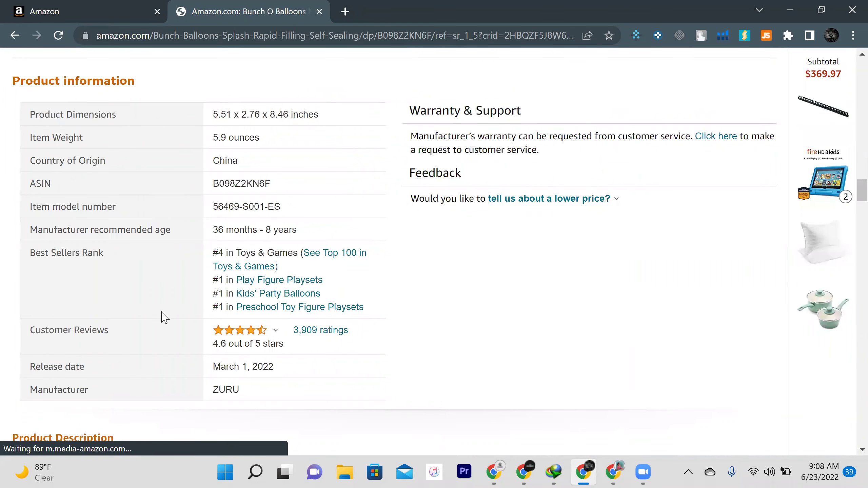
pyautogui.scroll(2, 165, 316)
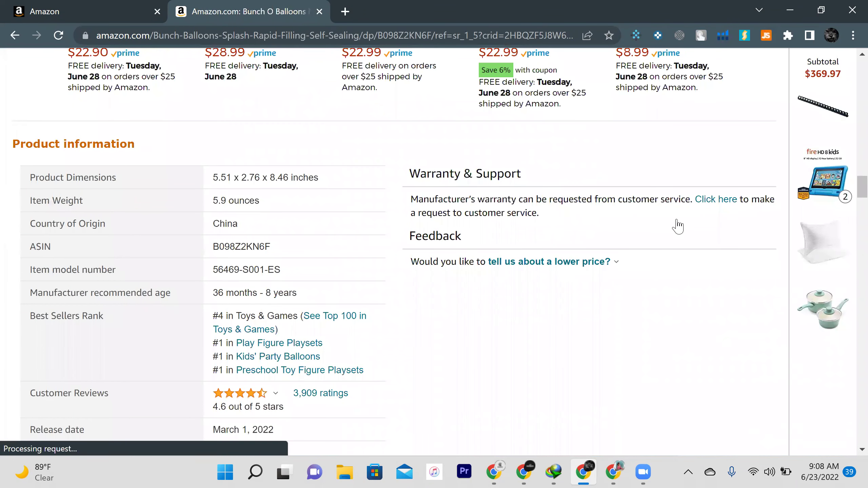
pyautogui.scroll(20, 277, 238)
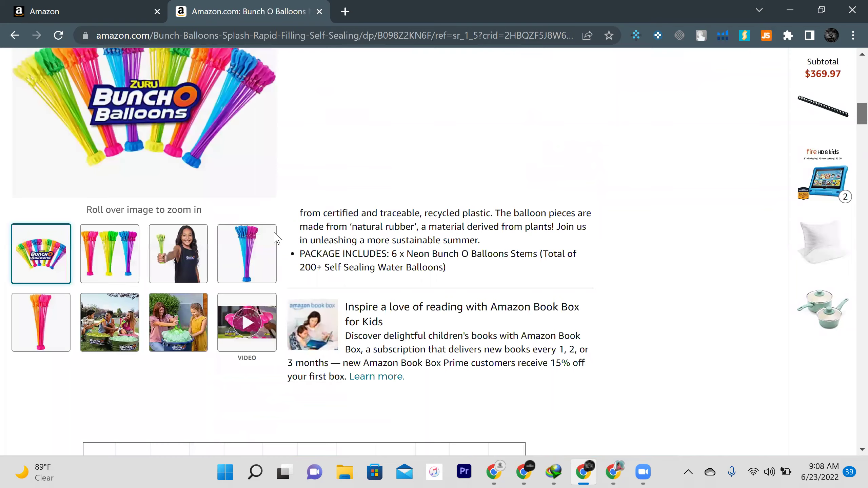
pyautogui.scroll(6, 8, 52)
pyautogui.click(16, 36)
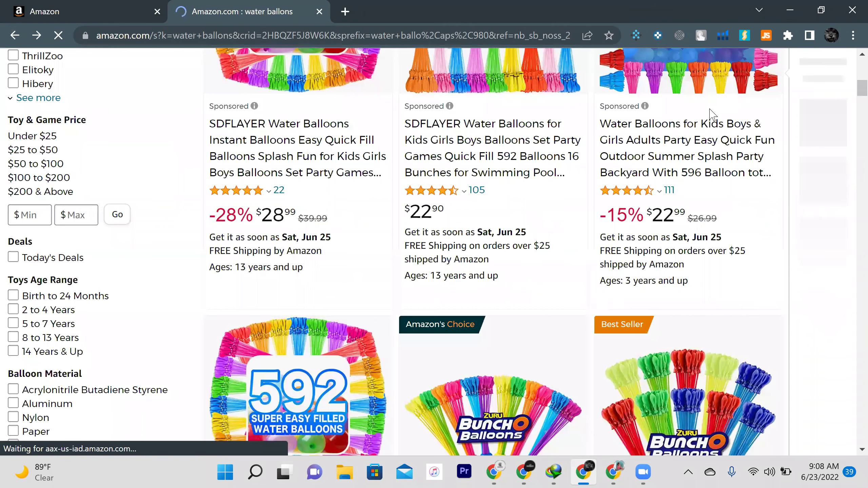
# Check the product information of the Bunch O Balloons Multi-Colored (10 Bunches) listing and return to the search results.
pyautogui.scroll(-7, 710, 116)
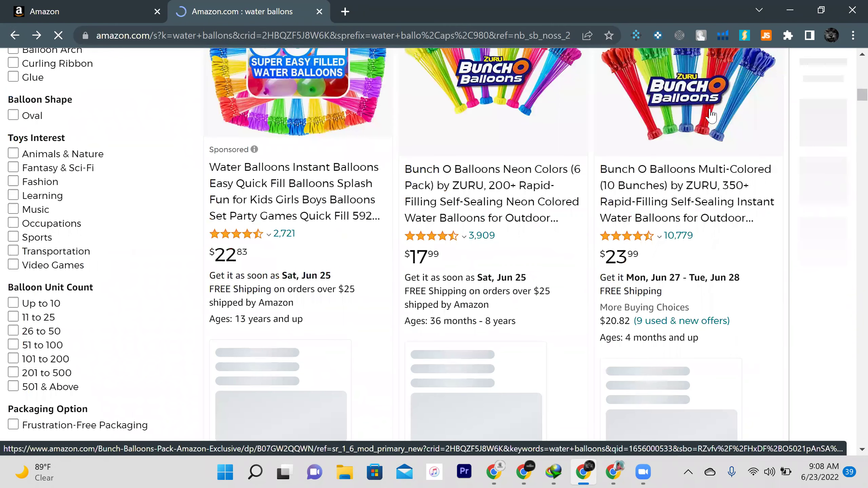
pyautogui.click(710, 115)
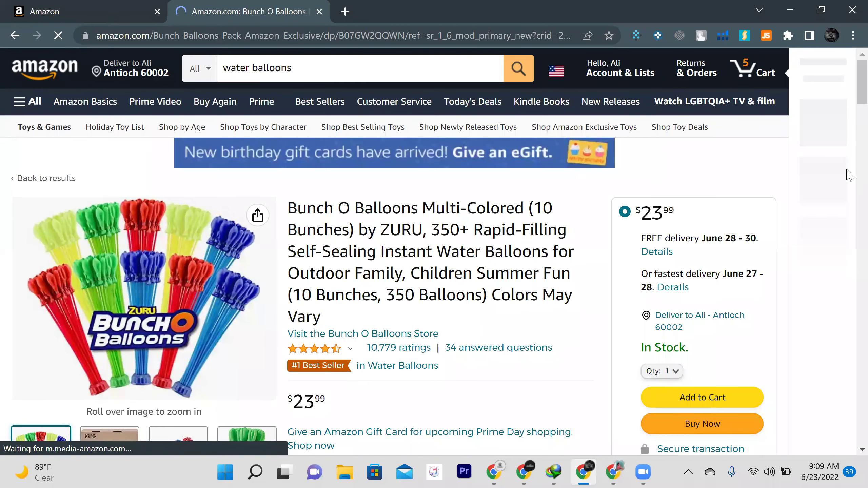
pyautogui.scroll(-10, 849, 175)
pyautogui.scroll(-5, 849, 177)
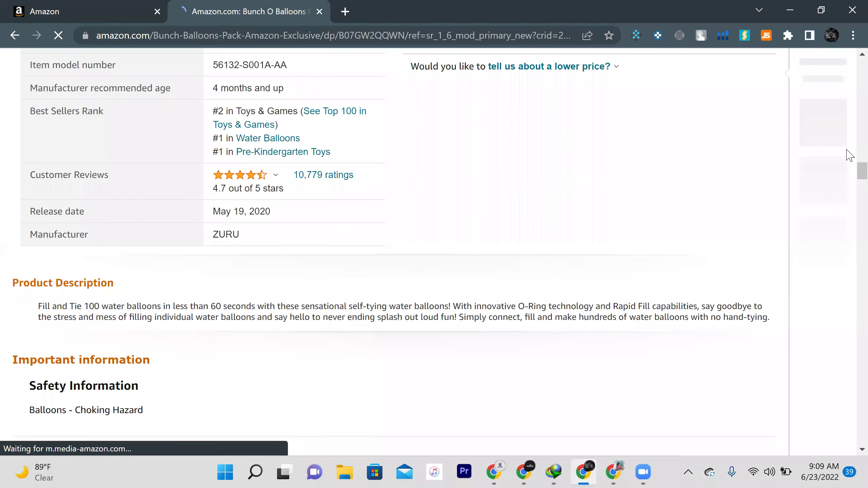
pyautogui.scroll(2, 846, 150)
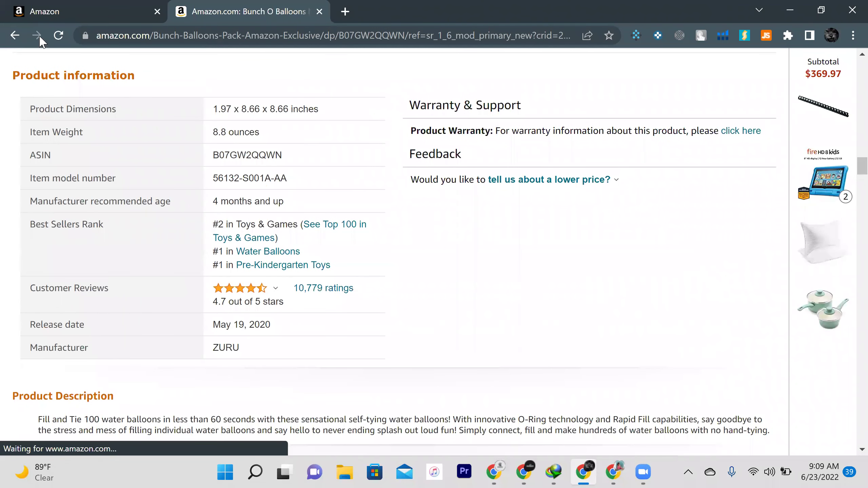
pyautogui.click(14, 35)
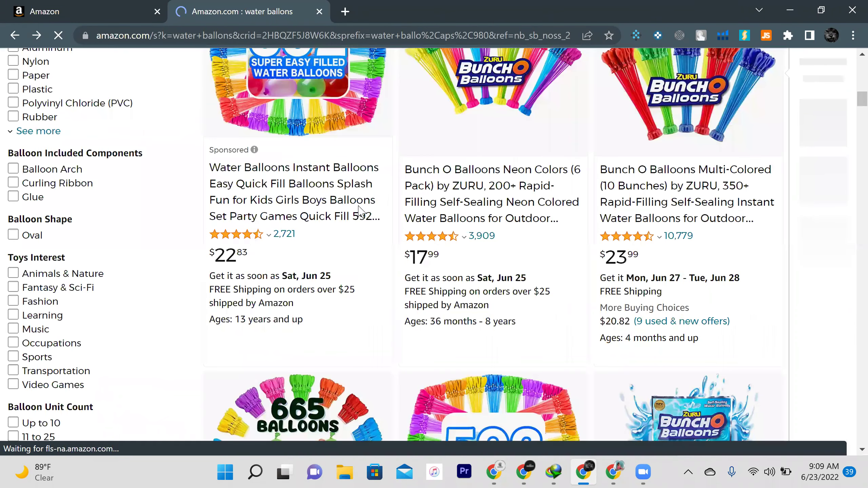
# Examine the 665 Self Sealing Water Balloons listing, including its bullet points, package dimensions, ASIN and best sellers rank.
pyautogui.scroll(-5, 315, 166)
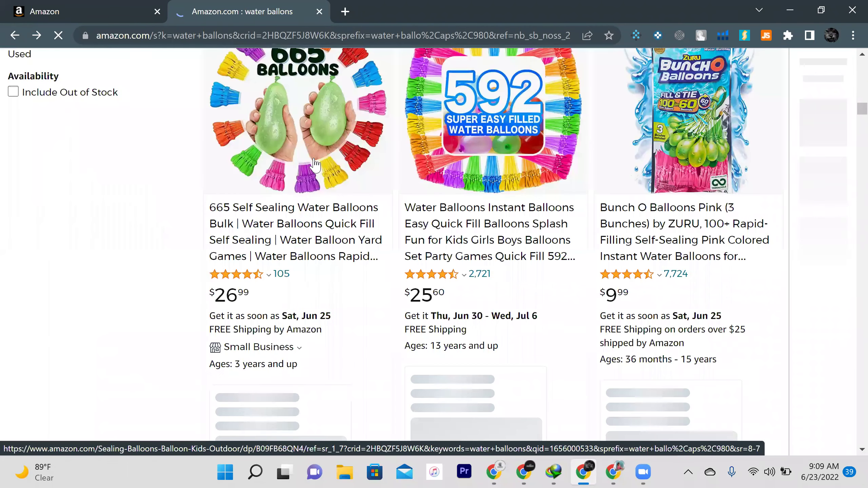
pyautogui.click(315, 164)
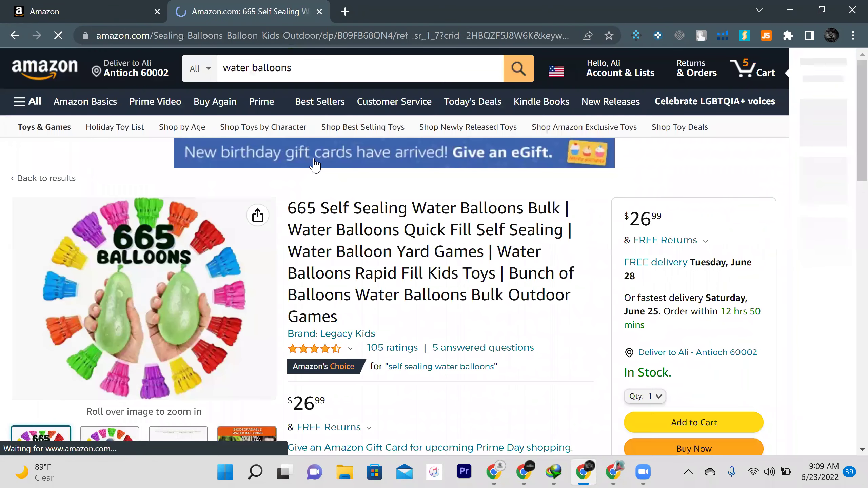
pyautogui.scroll(-1, 315, 164)
pyautogui.scroll(-10, 315, 164)
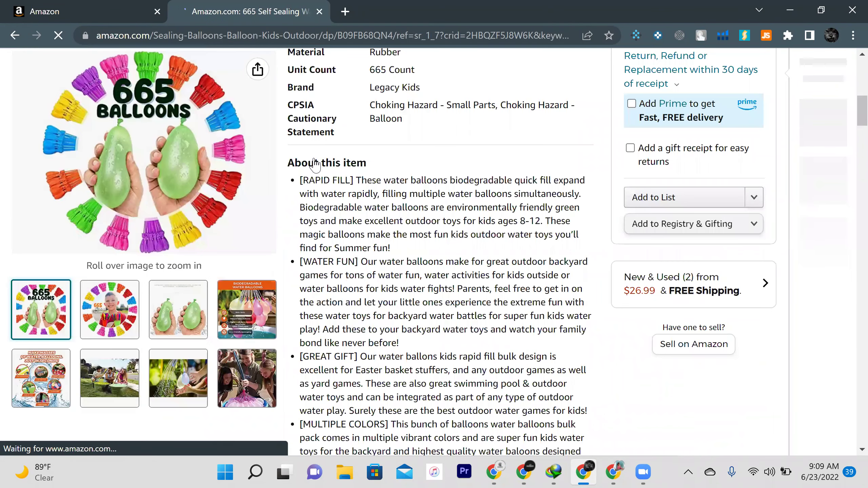
pyautogui.scroll(-6, 315, 164)
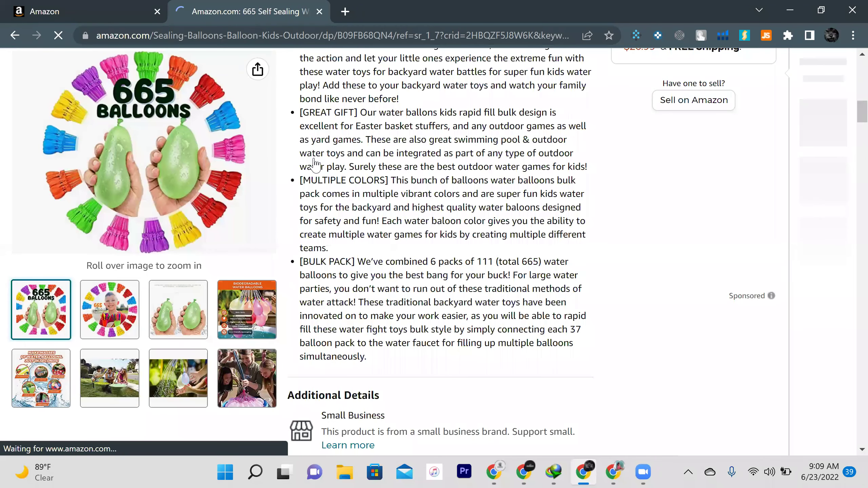
pyautogui.scroll(-7, 315, 164)
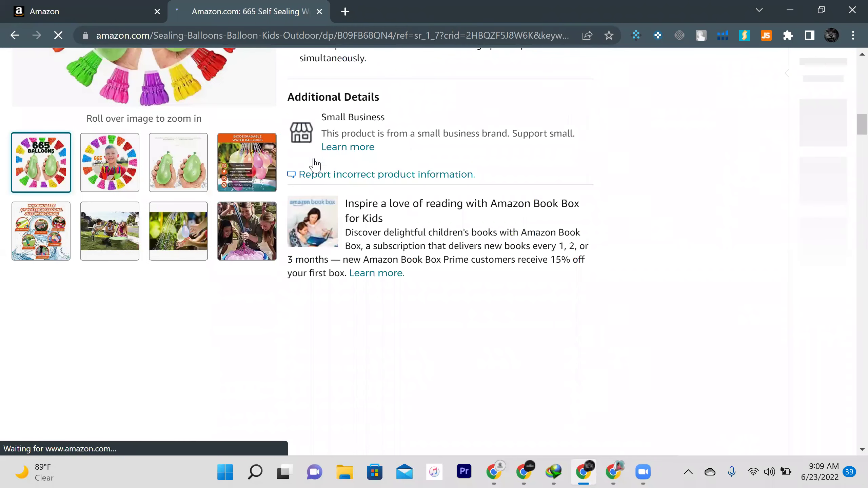
pyautogui.scroll(-7, 315, 164)
pyautogui.scroll(-8, 315, 165)
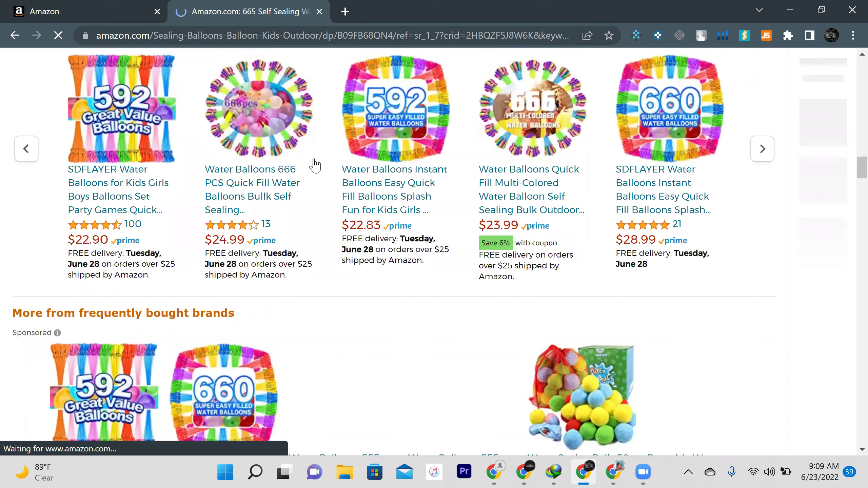
pyautogui.scroll(-5, 314, 166)
pyautogui.scroll(-4, 315, 165)
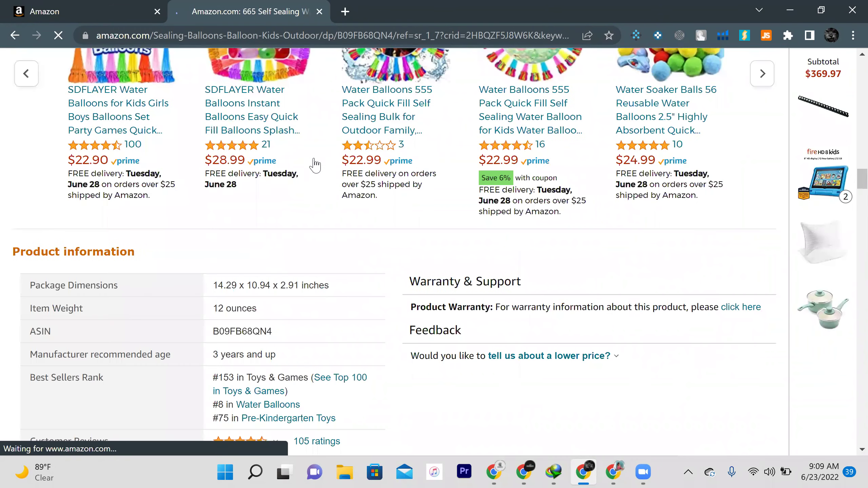
pyautogui.scroll(-2, 315, 165)
pyautogui.scroll(-3, 315, 165)
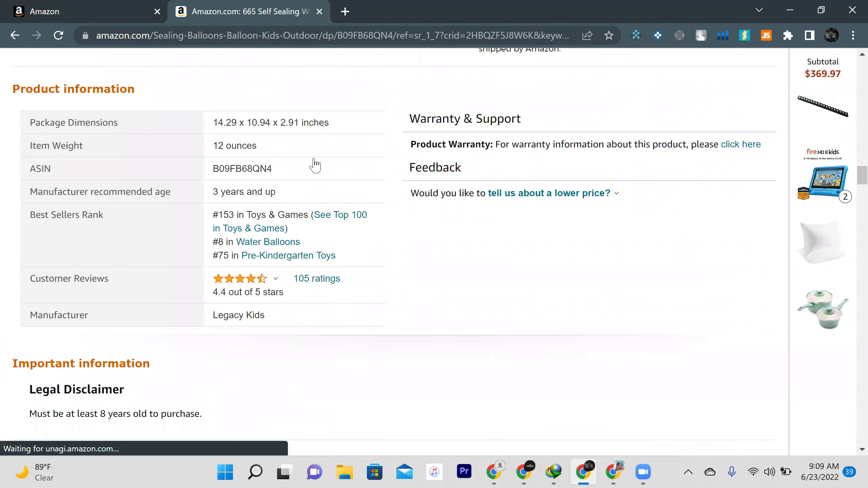
# Switch to the browser profile used for the Kafie 1901 Coffee store and open its Seller Central home page.
pyautogui.click(125, 5)
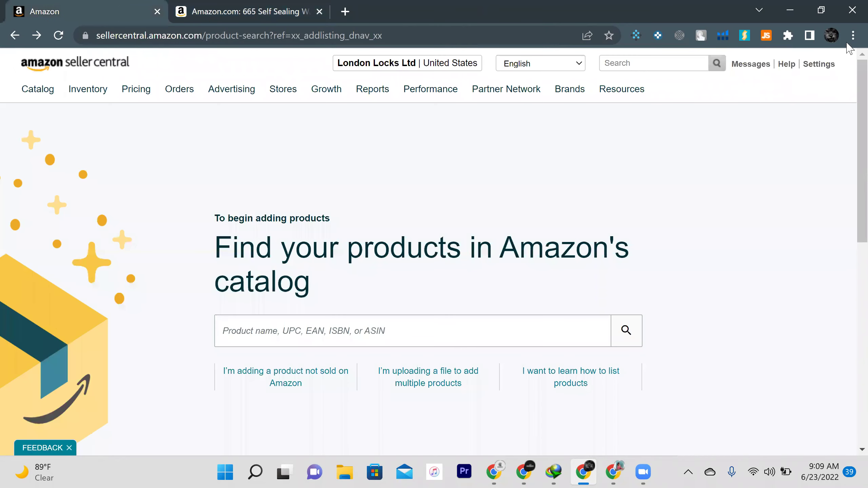
pyautogui.click(832, 36)
pyautogui.scroll(-8, 808, 302)
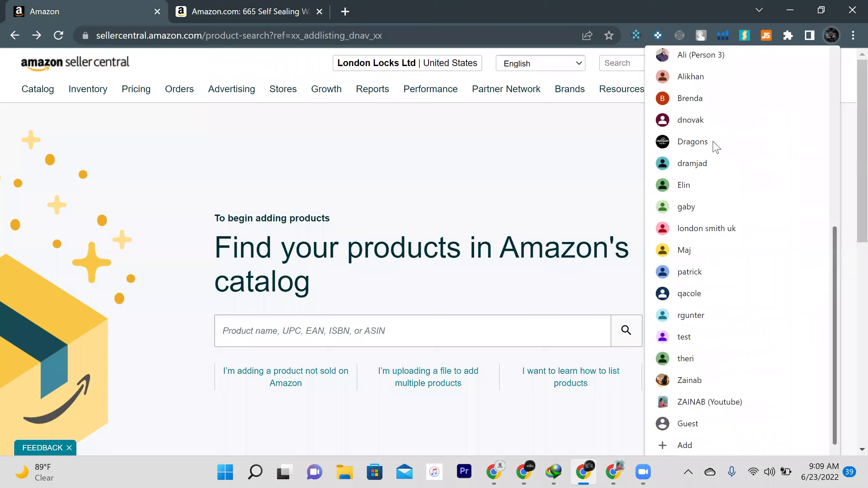
pyautogui.click(709, 204)
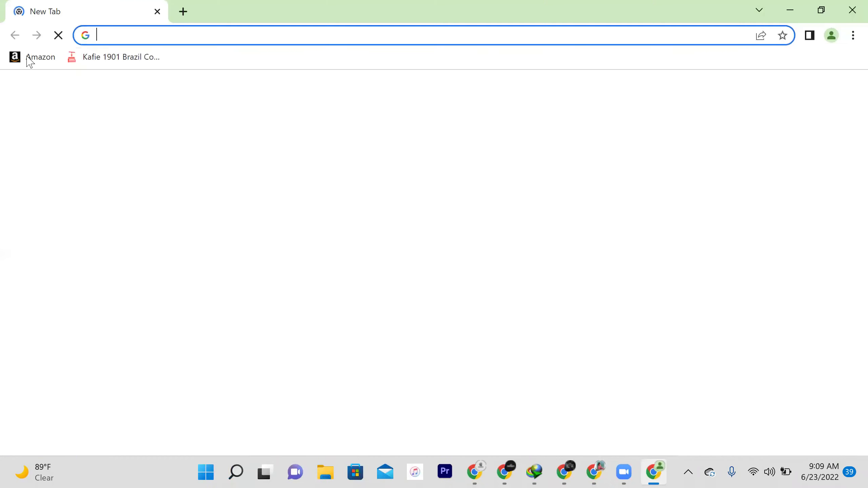
pyautogui.click(28, 57)
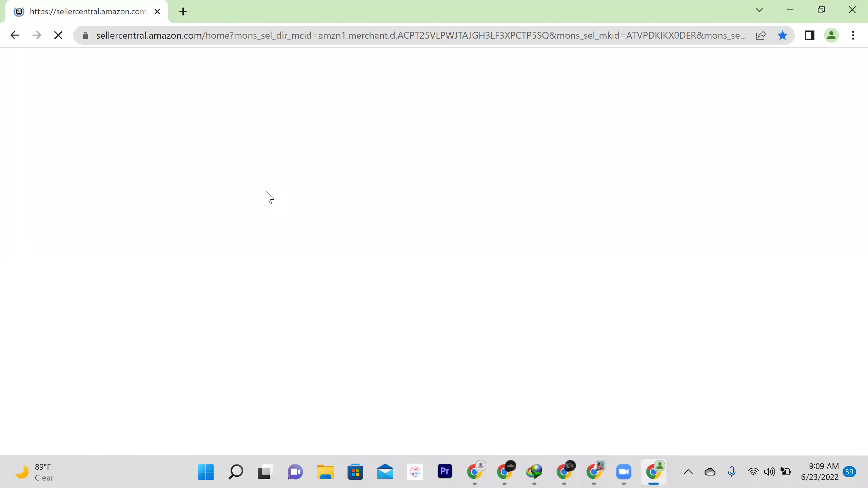
# Open the Kafie 1901 Coffee 6-pack listing from the store's inventory and check its product details, including the UPC and ASIN.
pyautogui.moveTo(88, 90)
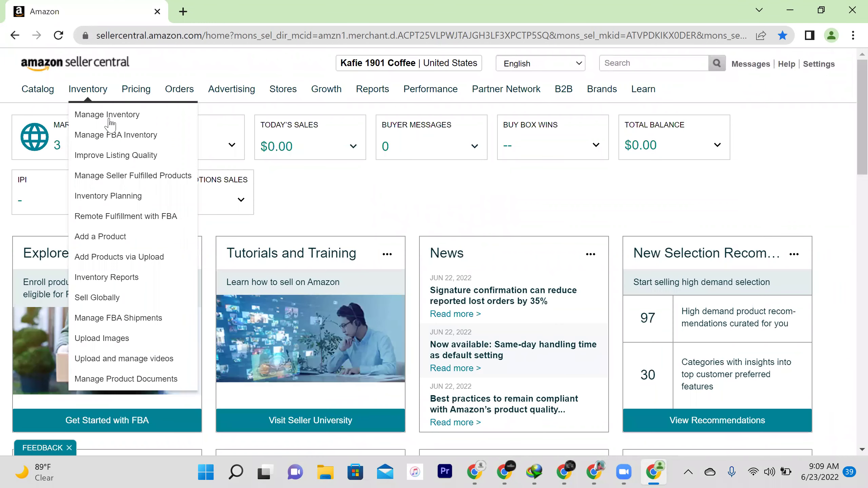
pyautogui.click(109, 120)
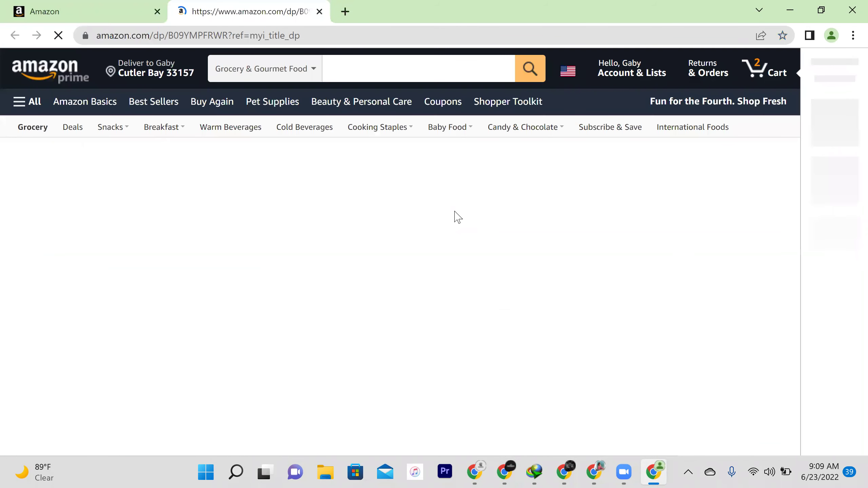
pyautogui.scroll(-5, 846, 194)
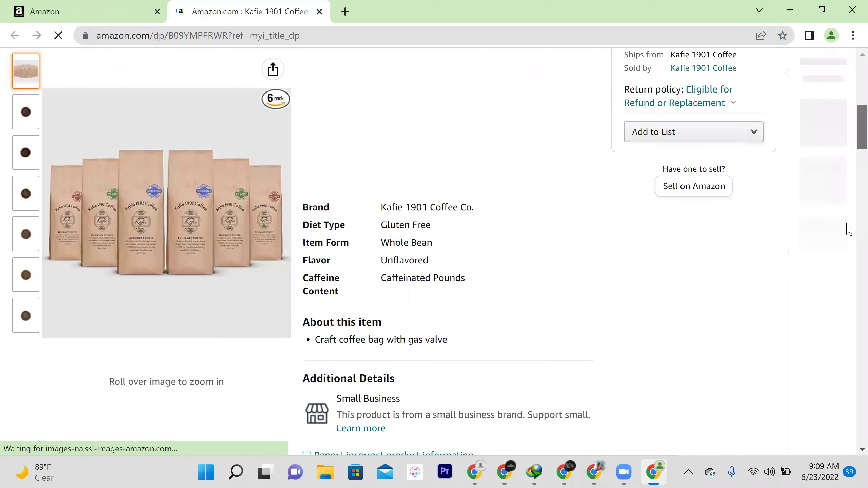
pyautogui.scroll(-5, 848, 239)
pyautogui.scroll(-5, 846, 270)
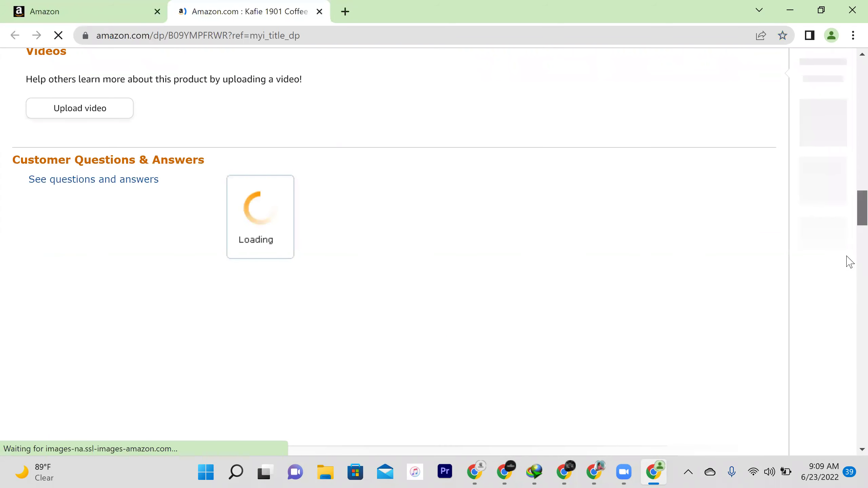
pyautogui.scroll(-3, 847, 263)
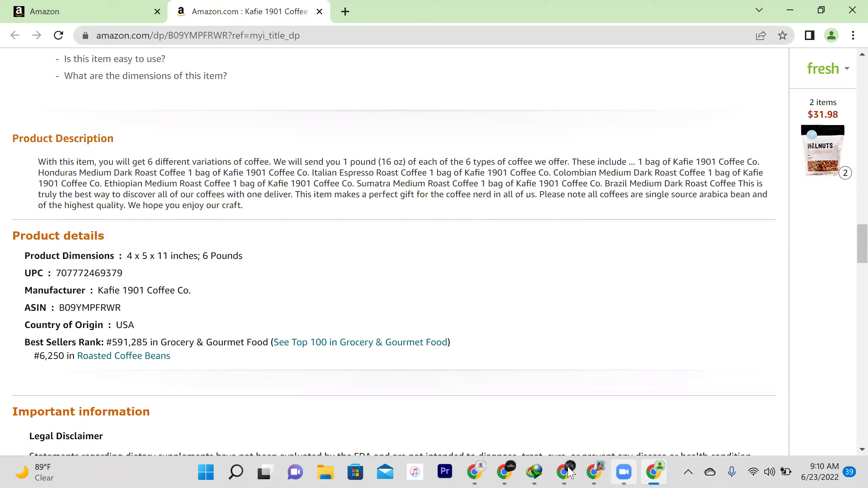
# Switch back to the London Locks Ltd browser profile and review the title and brand of the 665 Self Sealing Water Balloons listing.
pyautogui.click(505, 473)
pyautogui.click(505, 473)
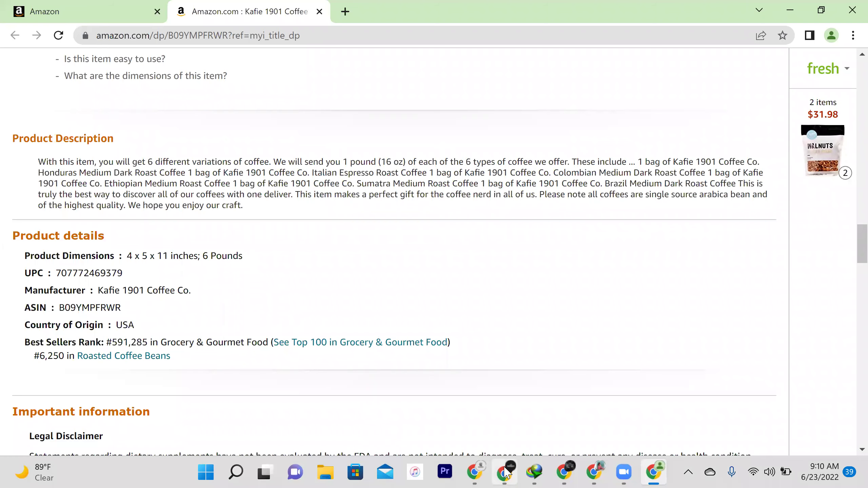
pyautogui.click(574, 472)
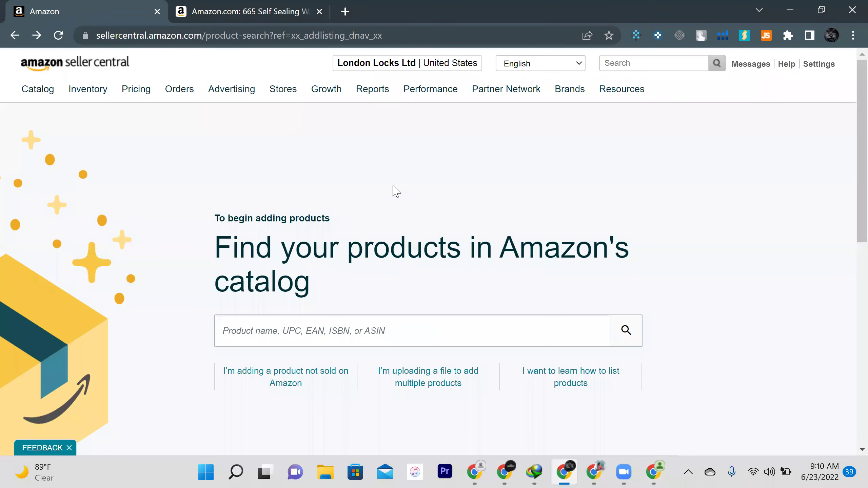
pyautogui.click(233, 7)
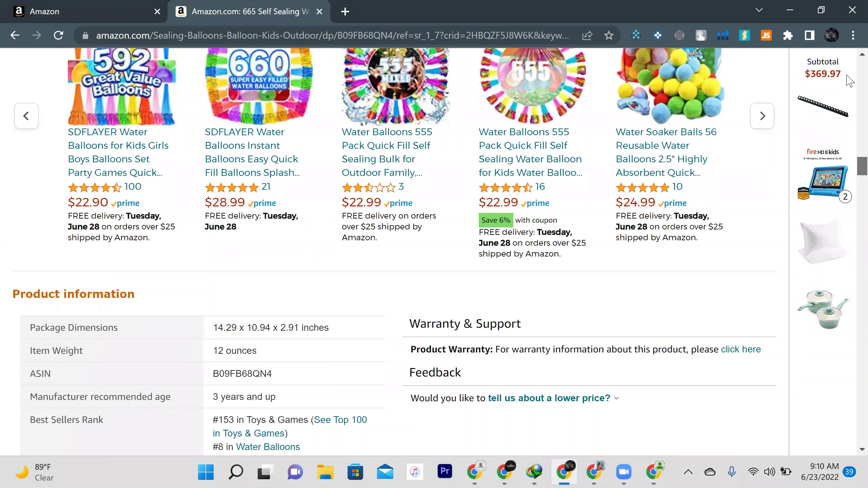
pyautogui.scroll(15, 849, 82)
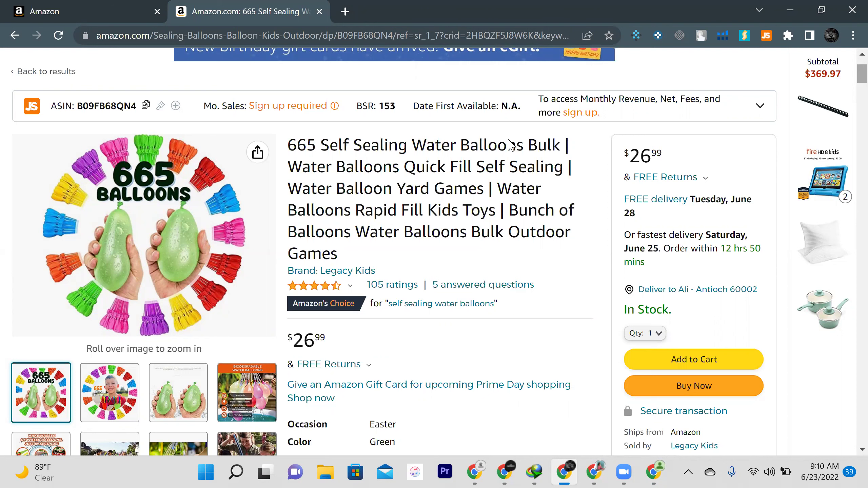
pyautogui.moveTo(352, 283)
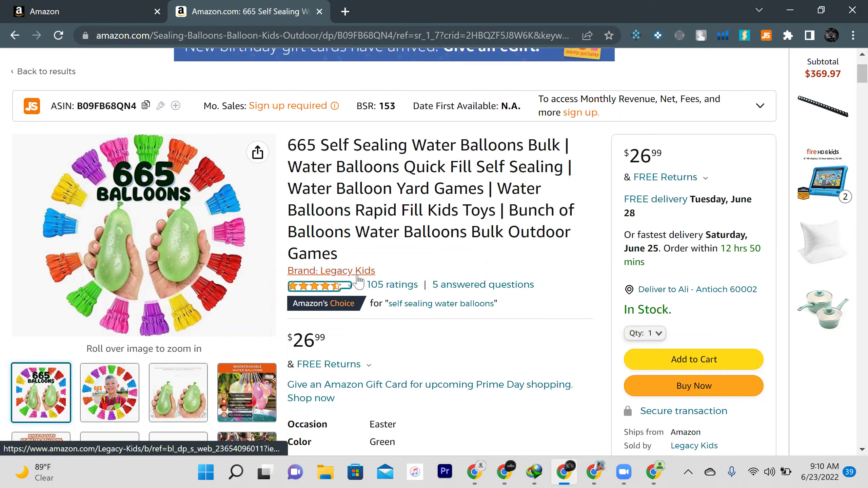
# Open the London Locks Ltd inventory for the United States and look through its product list.
pyautogui.hotkey('ctrl', '1')
pyautogui.moveTo(88, 89)
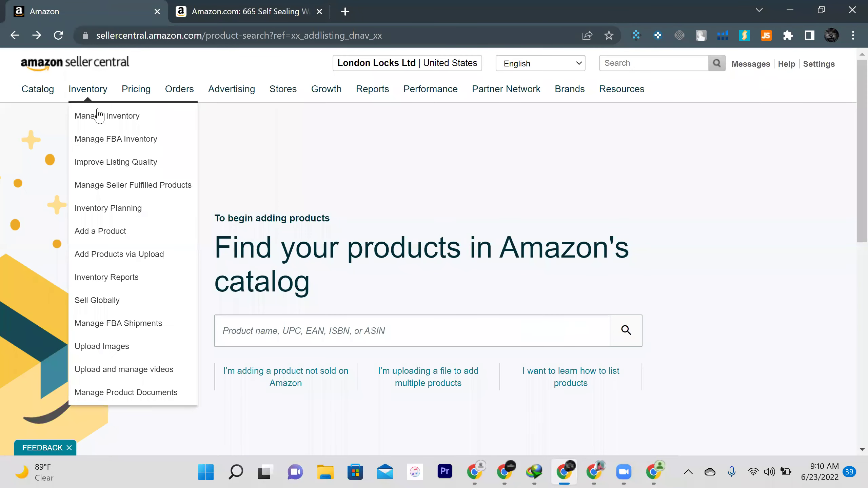
pyautogui.click(99, 115)
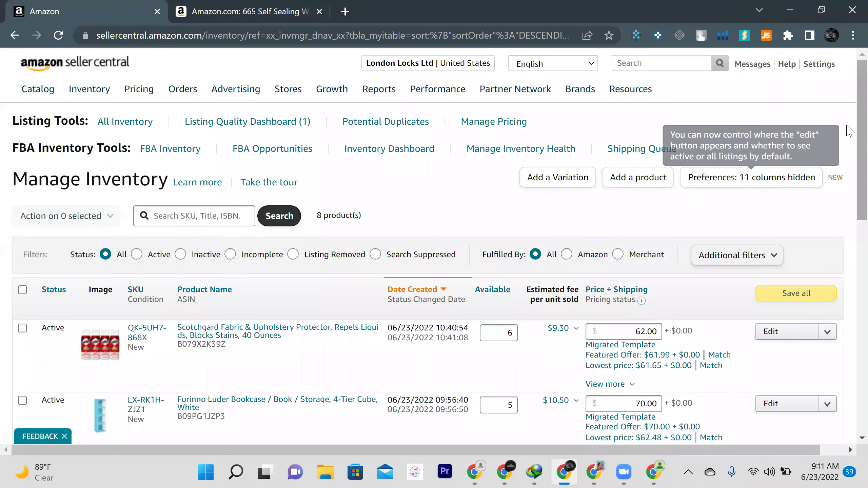
pyautogui.scroll(-4, 849, 263)
pyautogui.scroll(-8, 846, 362)
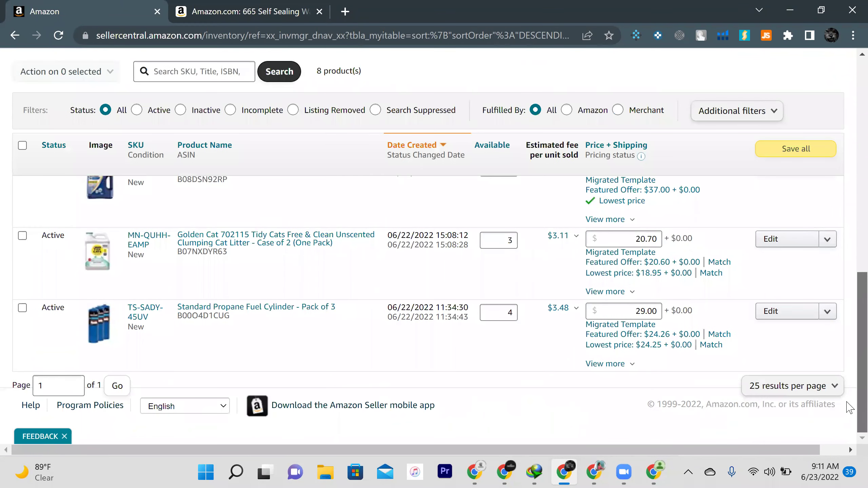
pyautogui.scroll(20, 847, 363)
# Switch the London Locks Ltd account to the United Kingdom marketplace and open its inventory.
pyautogui.click(386, 68)
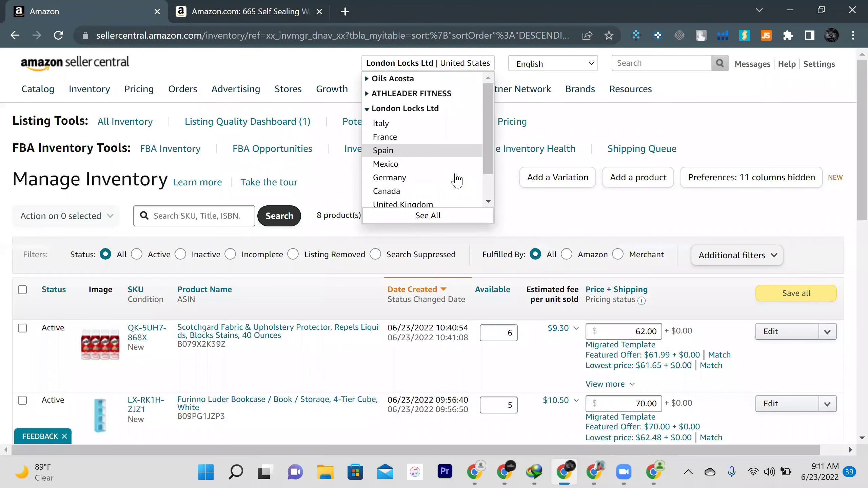
pyautogui.click(436, 205)
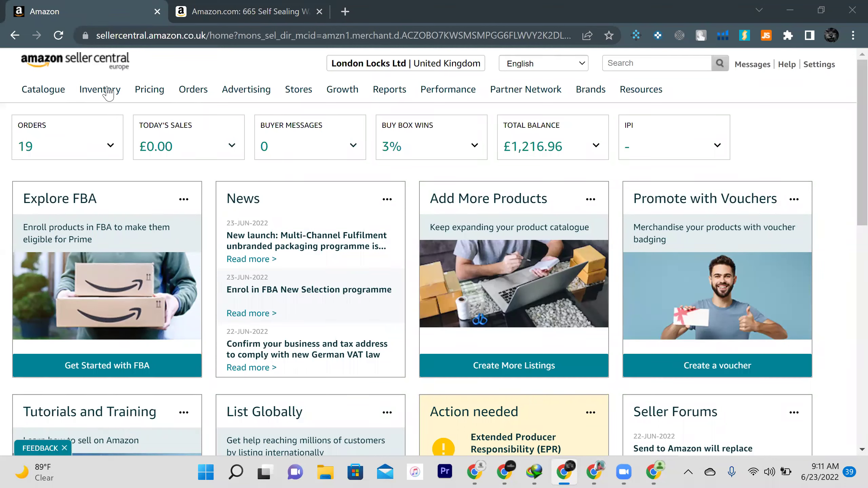
pyautogui.click(114, 118)
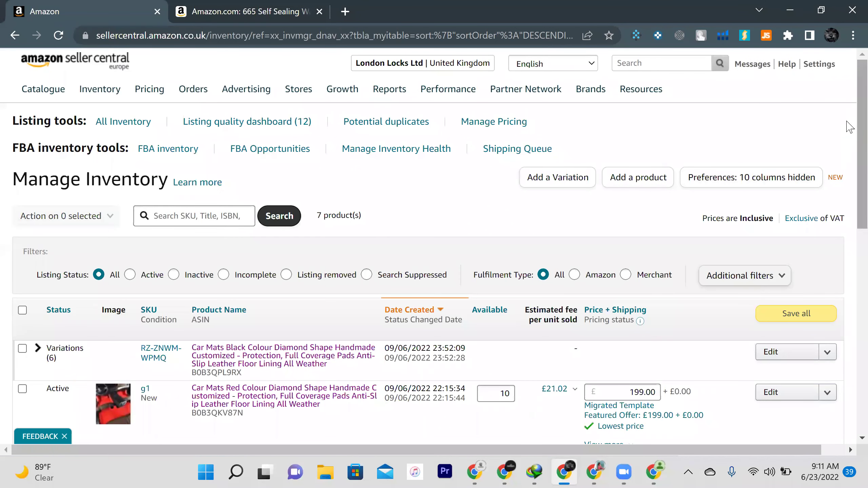
# Open the purple diamond-shape car mats listing, check its brand, and return to the inventory list.
pyautogui.scroll(-3, 396, 270)
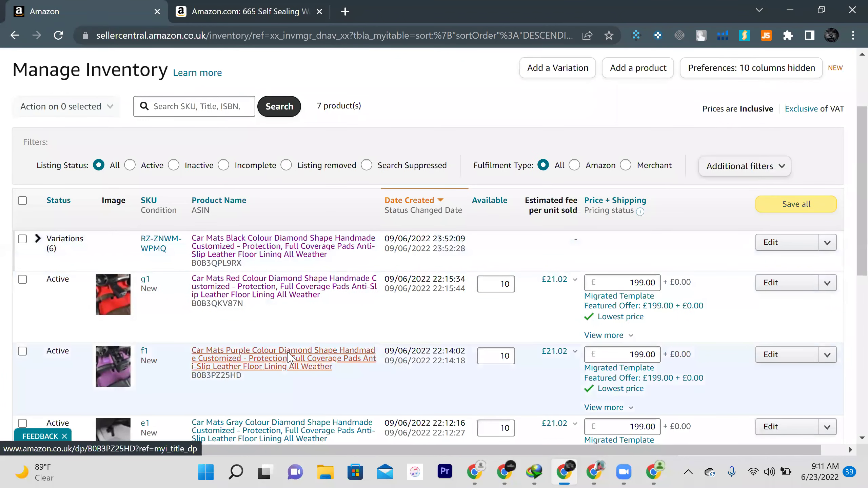
pyautogui.click(288, 352)
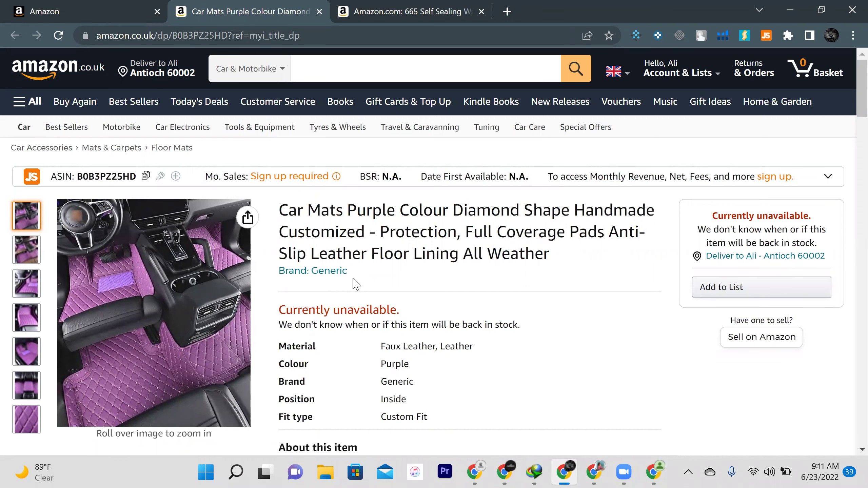
pyautogui.click(127, 2)
pyautogui.moveTo(860, 226); pyautogui.dragTo(859, 109)
# Open the gs1us.org website in a new browser tab.
pyautogui.click(507, 12)
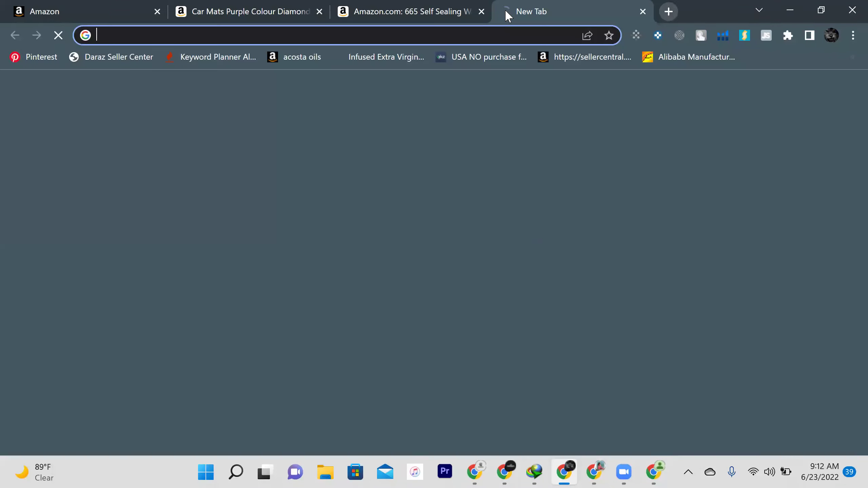
pyautogui.write('g')
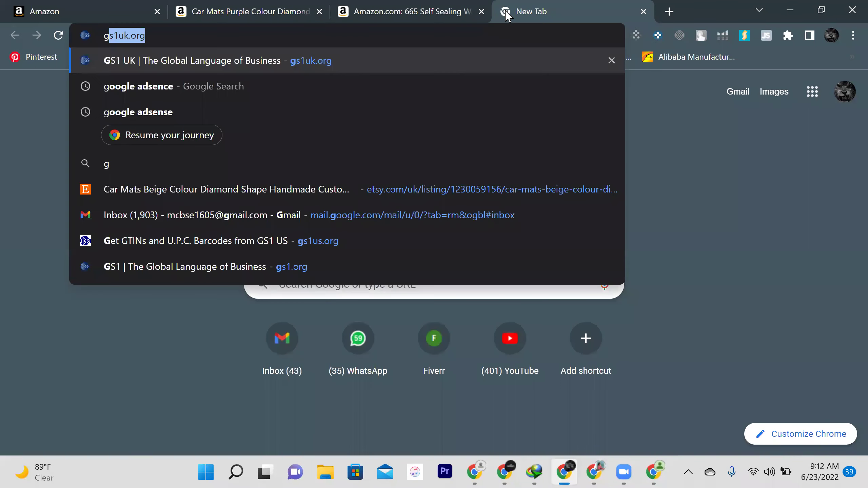
pyautogui.write('s1us.org')
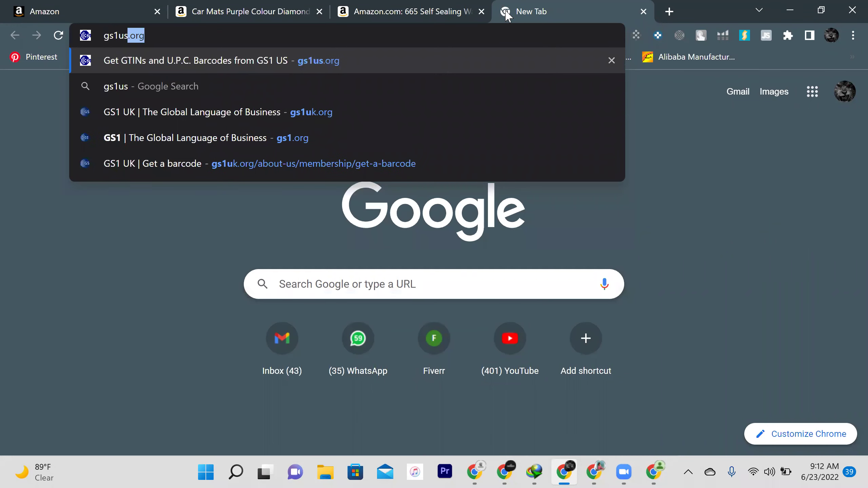
pyautogui.press('Return')
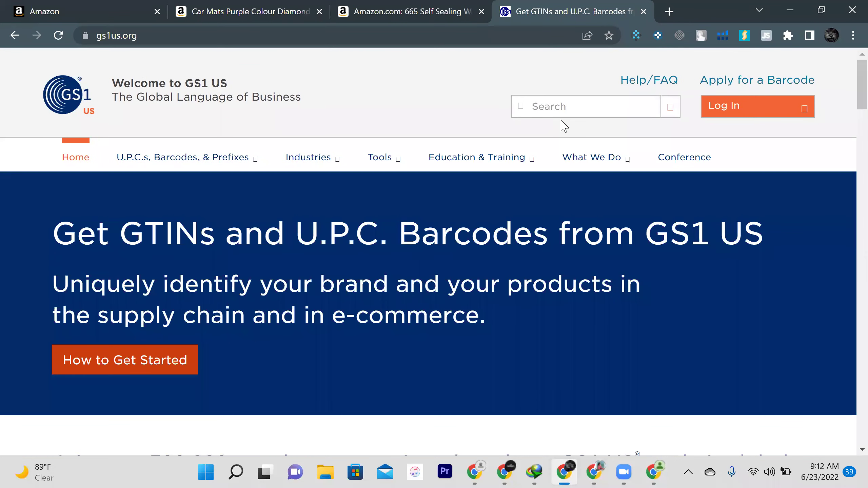
# Find the GS1 US GTIN option for businesses needing a few barcodes and open its product page.
pyautogui.scroll(-2, 850, 136)
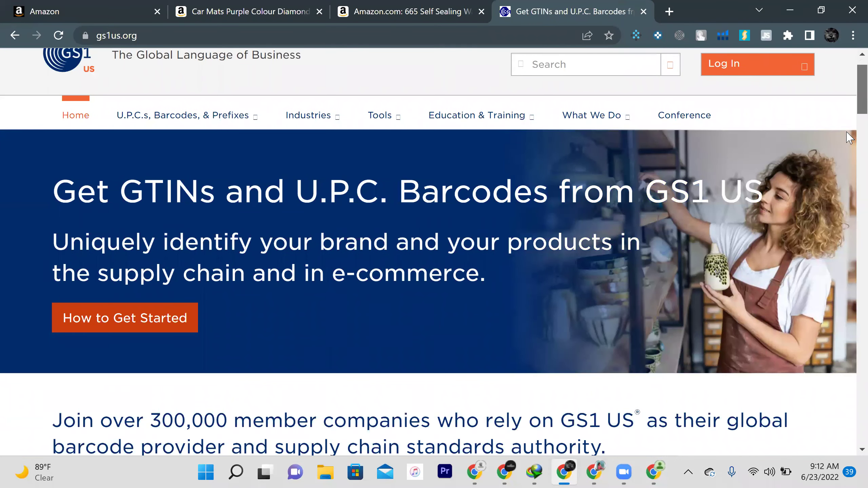
pyautogui.scroll(-10, 849, 137)
pyautogui.scroll(-4, 267, 226)
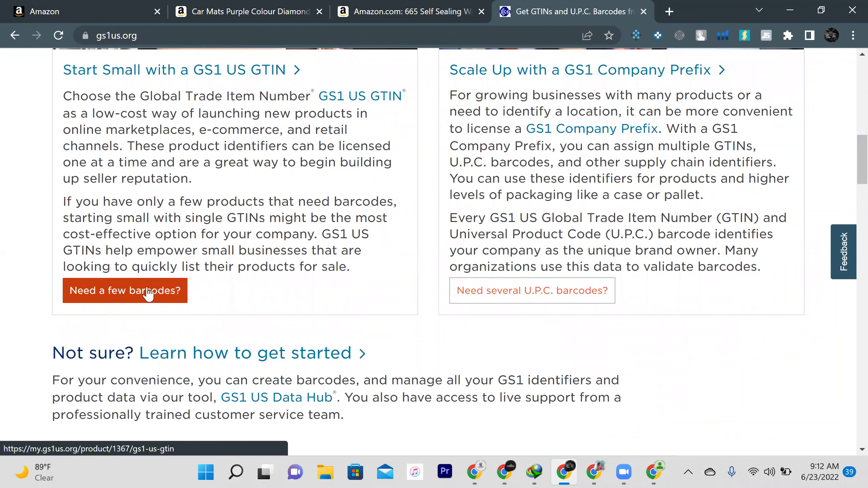
pyautogui.click(148, 293)
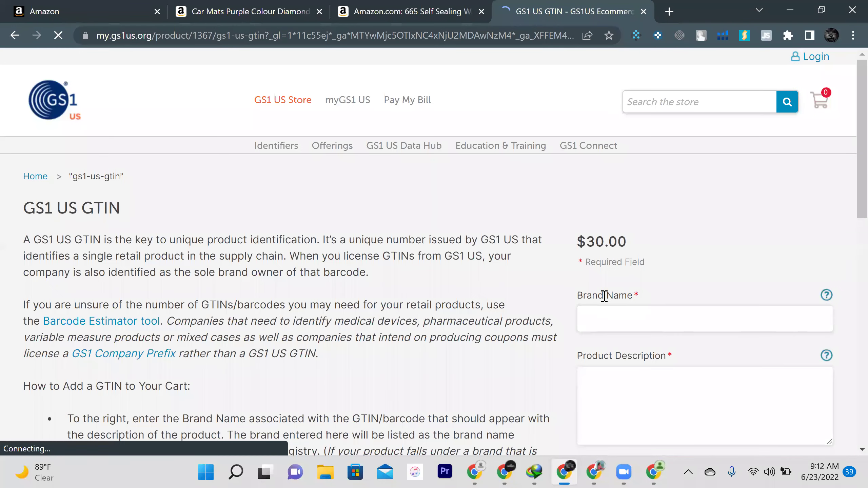
# Add a GS1 US GTIN to the cart with brand name "Dragons ECOmmerce" and product description "water Ballons".
pyautogui.click(613, 317)
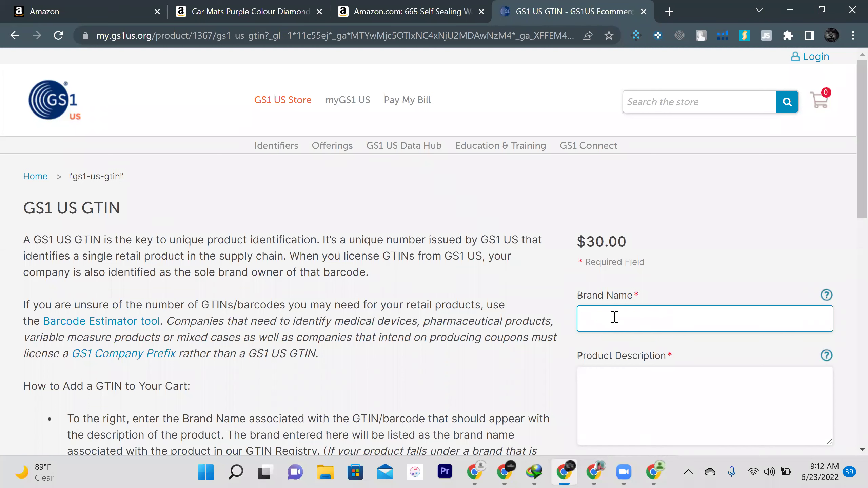
pyautogui.write('Dragons ECOmmer')
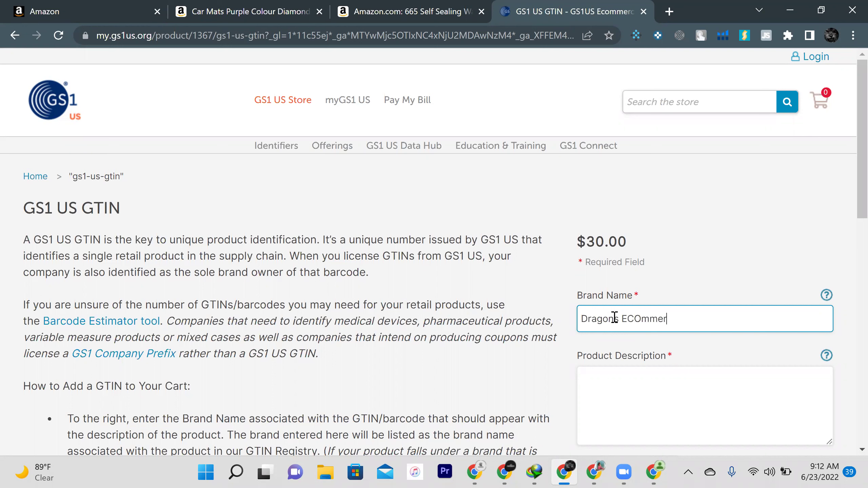
pyautogui.write('ce')
pyautogui.click(628, 395)
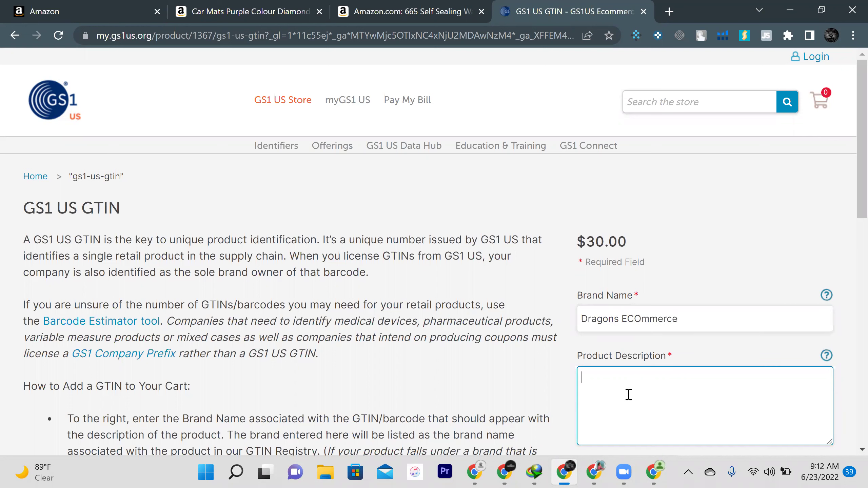
pyautogui.write('water Ballons')
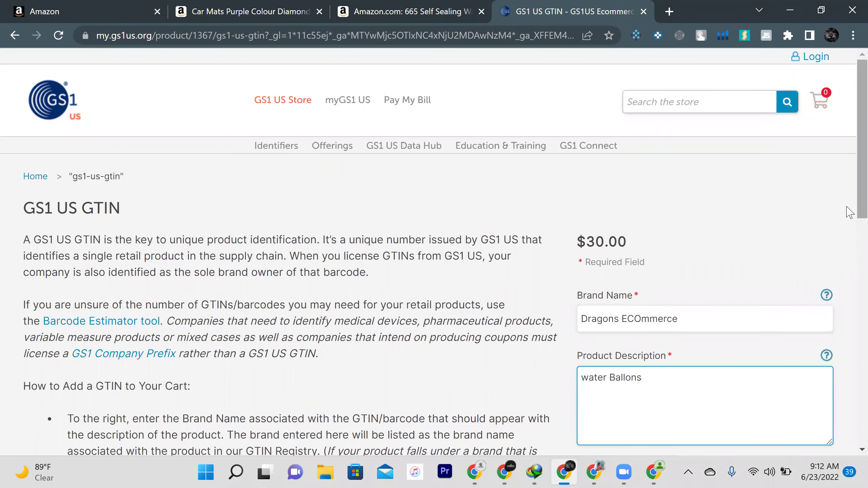
pyautogui.scroll(-4, 847, 270)
pyautogui.click(713, 376)
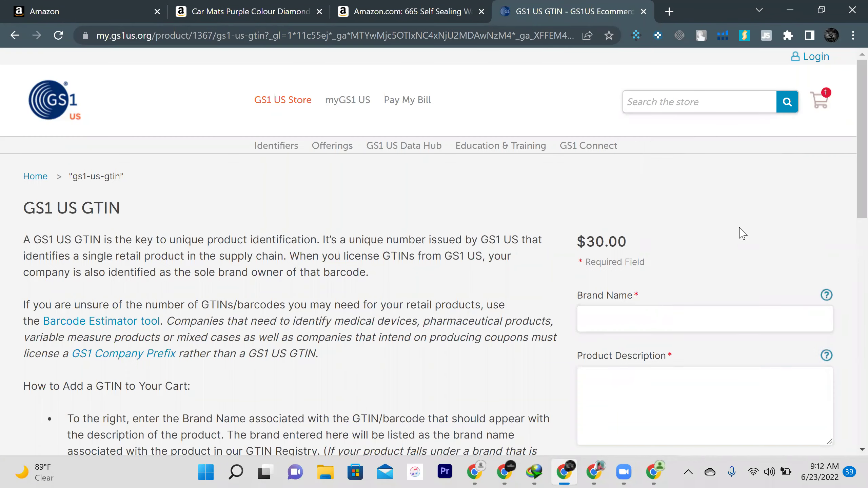
# Proceed to checkout with the GTIN in the cart, continuing as a new GS1 US customer.
pyautogui.moveTo(823, 108)
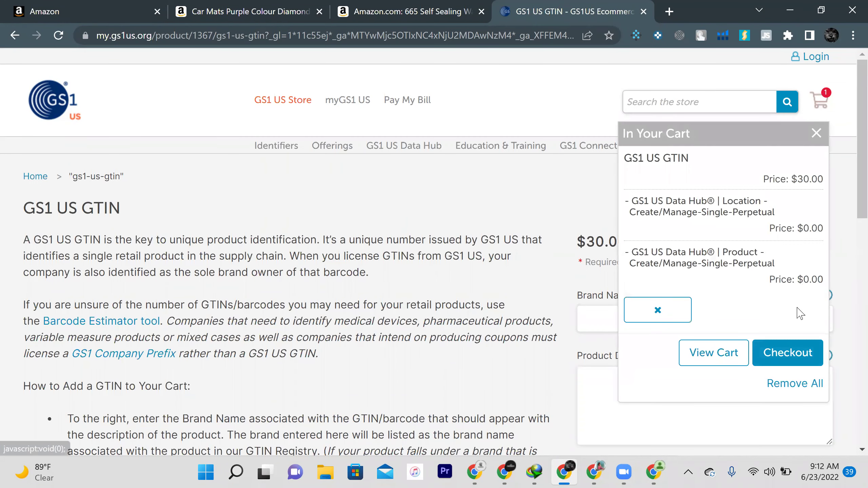
pyautogui.click(784, 351)
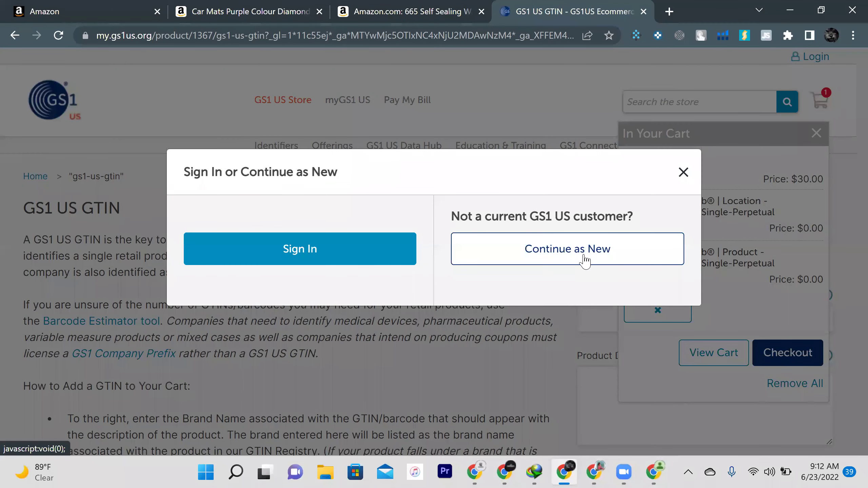
pyautogui.click(585, 260)
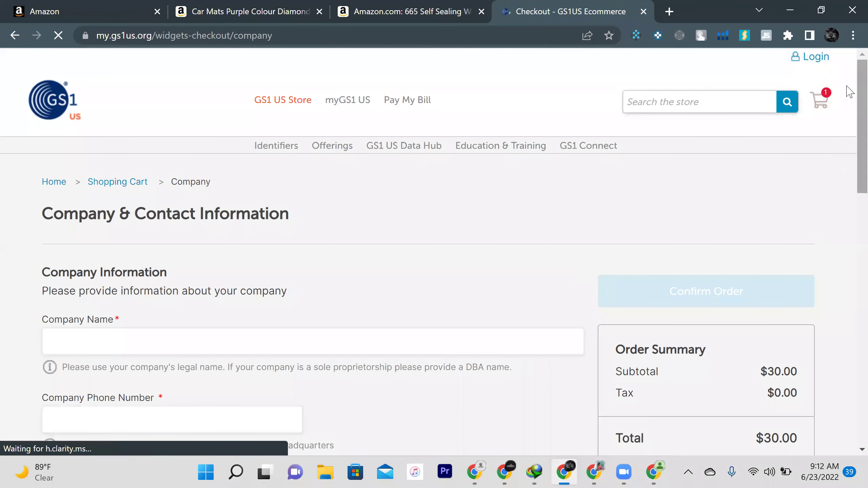
# Enter "Dragons Ecommerce" as the company name in the checkout's company information.
pyautogui.scroll(-3, 847, 133)
pyautogui.click(272, 222)
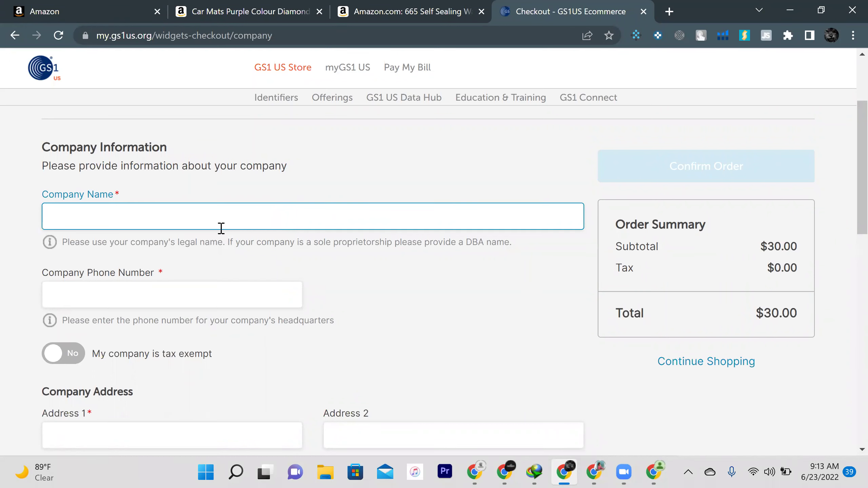
pyautogui.write('Dragons')
pyautogui.write('Ecommerce')
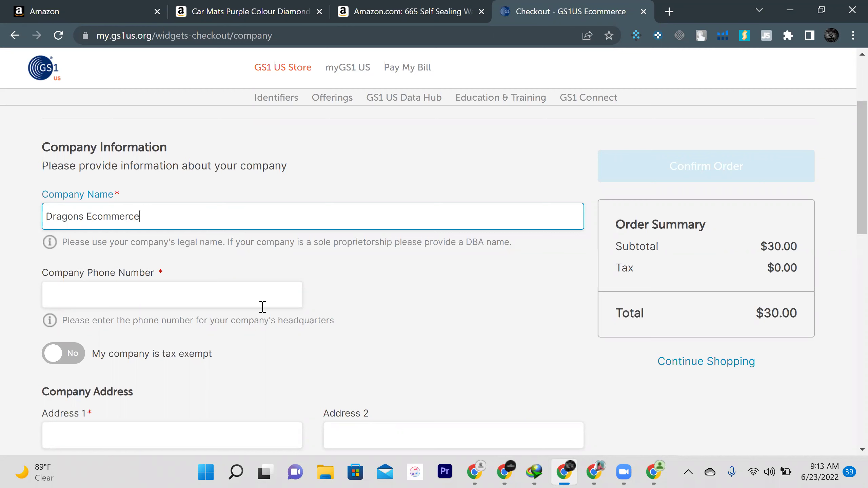
# Review the remaining company, address and order contact fields of the GS1 US checkout form.
pyautogui.click(197, 296)
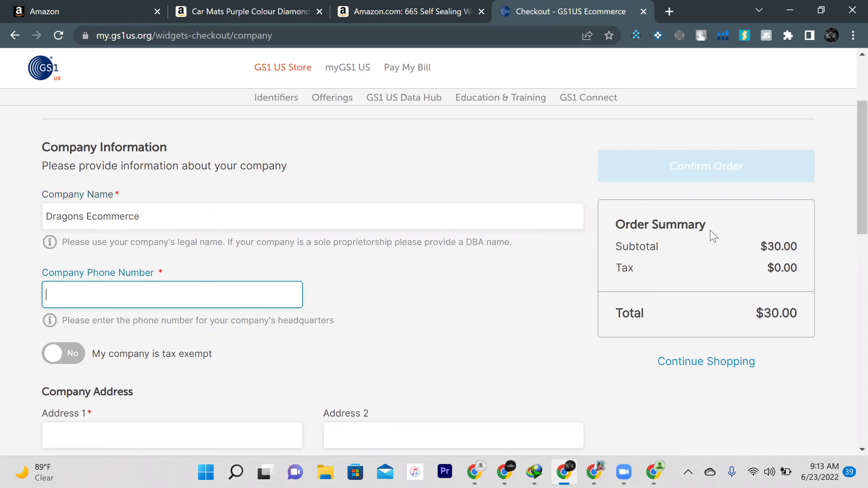
pyautogui.scroll(-4, 849, 271)
pyautogui.scroll(-6, 848, 308)
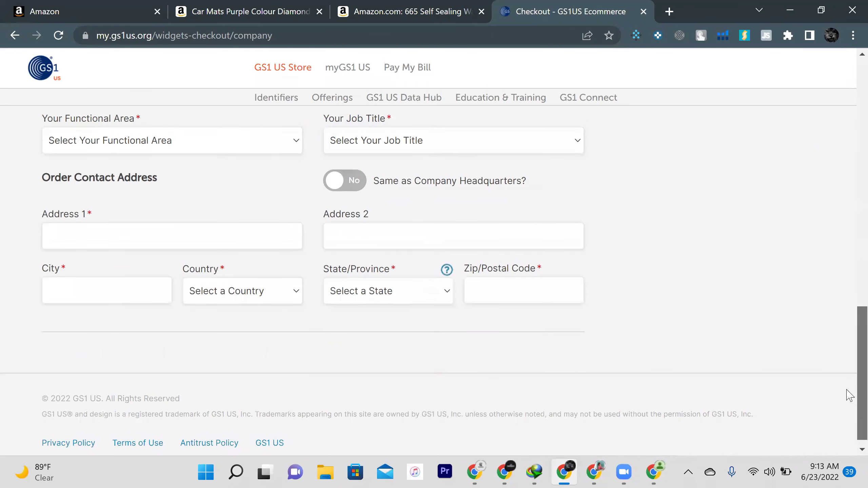
pyautogui.scroll(10, 847, 273)
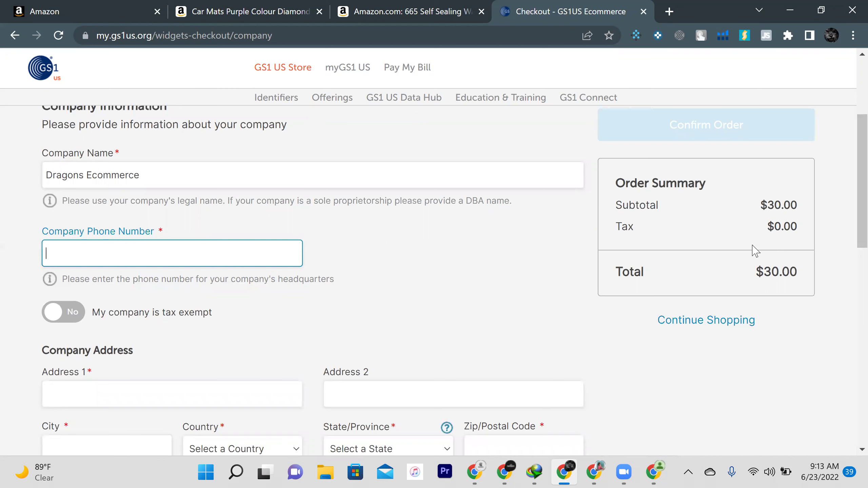
# Switch to Amazon Seller Central and start adding a product that is not sold on Amazon.
pyautogui.click(51, 13)
pyautogui.moveTo(91, 95)
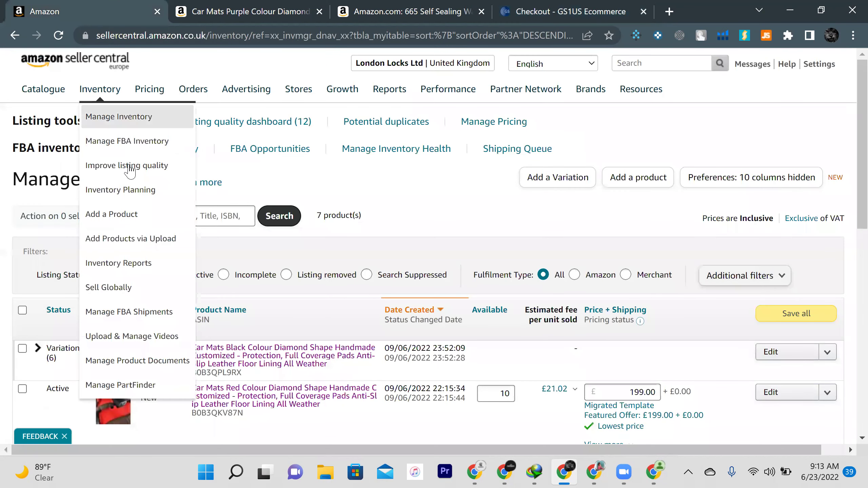
pyautogui.click(125, 220)
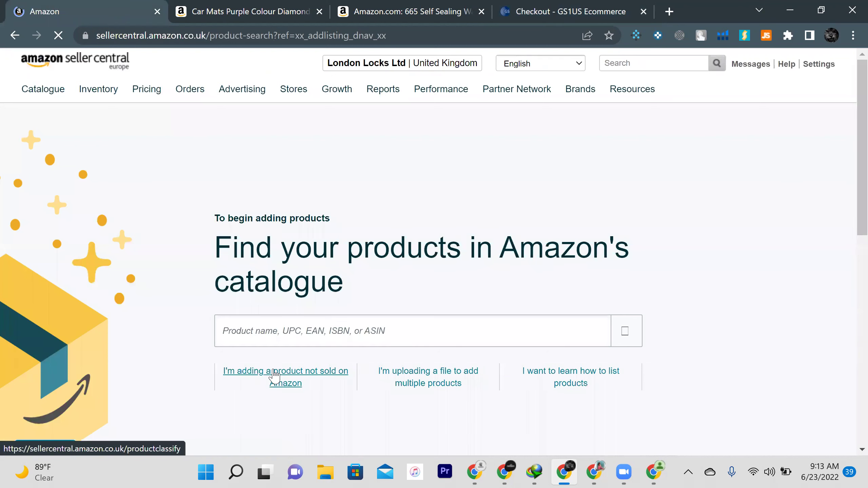
pyautogui.click(274, 372)
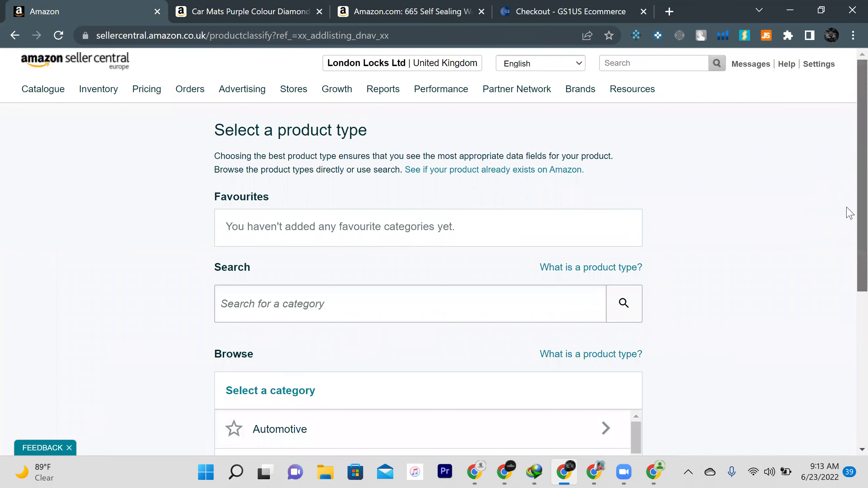
pyautogui.scroll(-3, 847, 155)
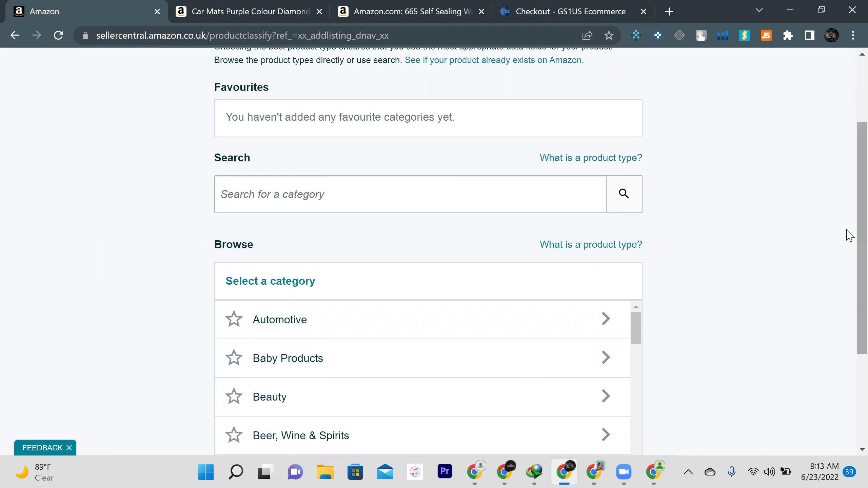
pyautogui.scroll(-1, 847, 263)
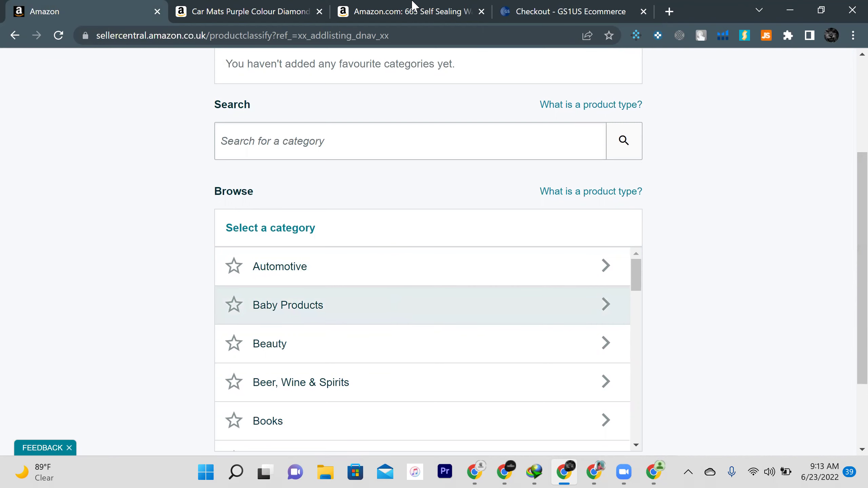
# Check the product information and category ranking on the 665 Self Sealing Water Balloons listing.
pyautogui.click(407, 9)
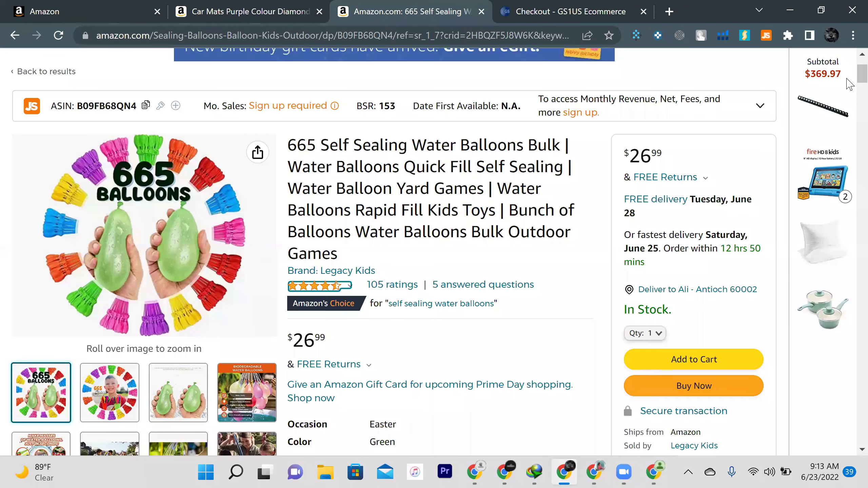
pyautogui.scroll(-10, 849, 103)
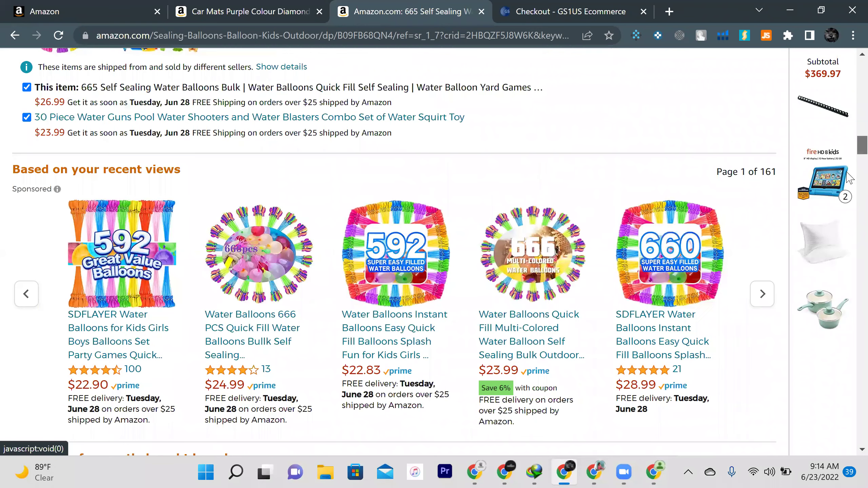
pyautogui.scroll(-7, 397, 233)
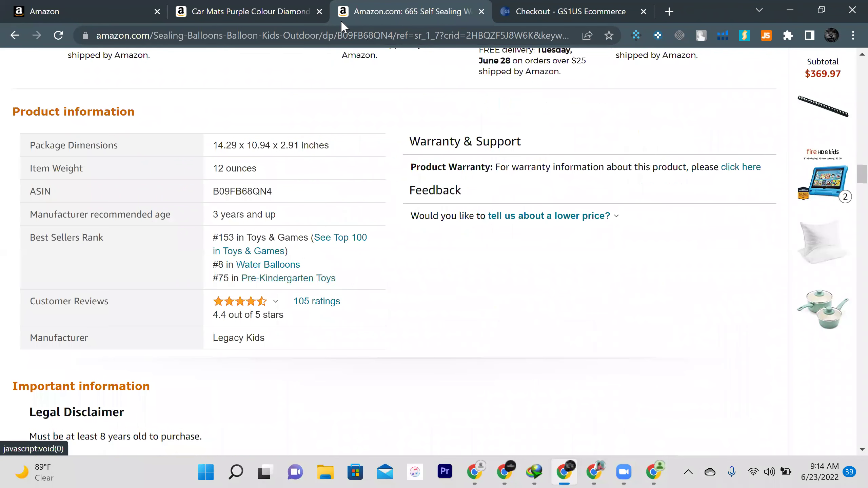
pyautogui.click(236, 5)
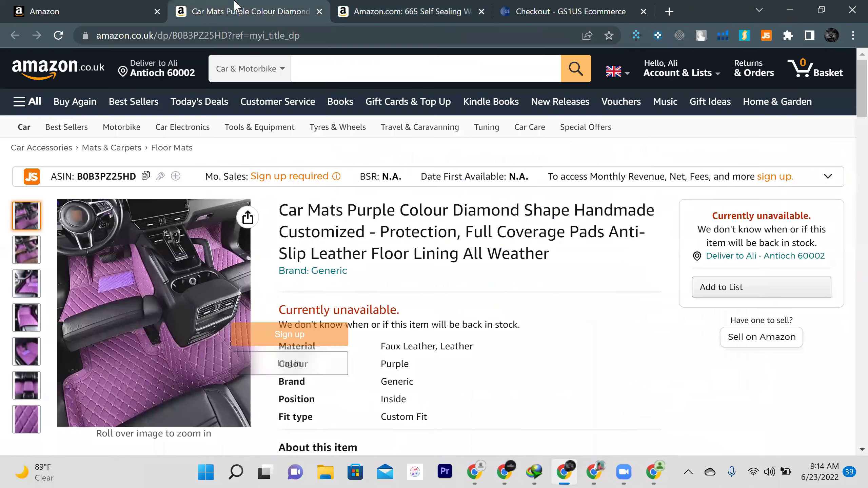
# Return to Seller Central, search the product types for "water Ballons" and select the BALLOON type under Pool & Beach Toys > Water Balloons.
pyautogui.click(119, 8)
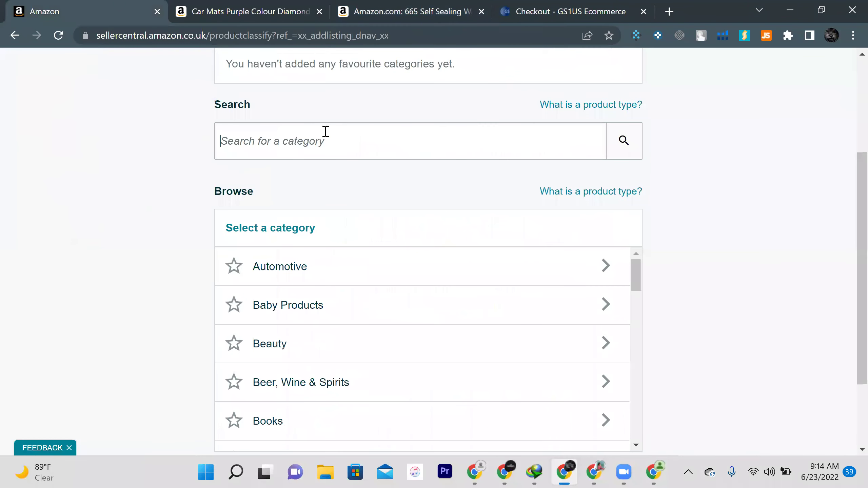
pyautogui.write('water Ballon')
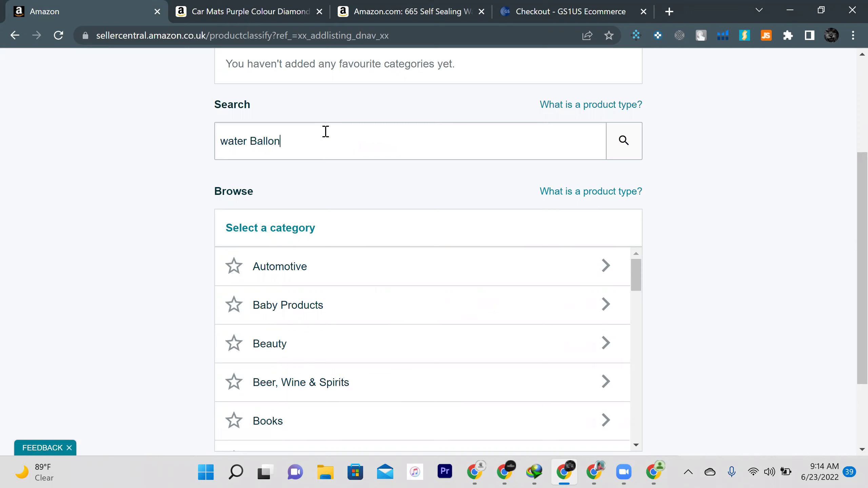
pyautogui.write('s')
pyautogui.press('Return')
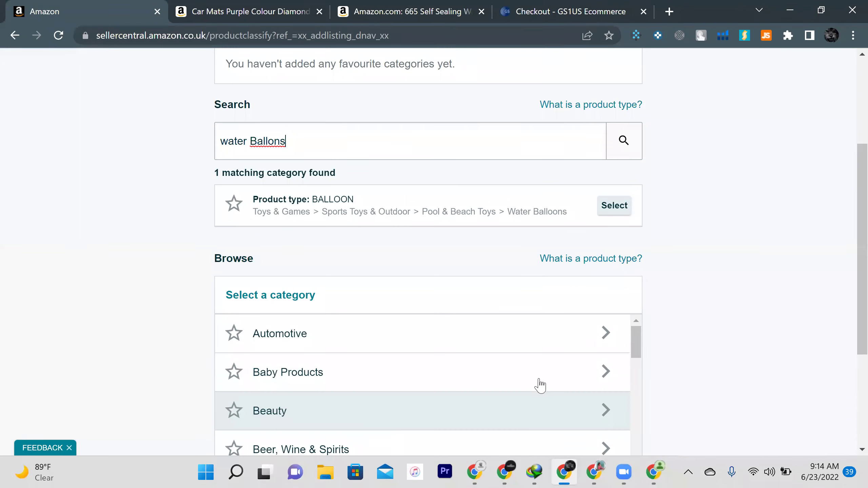
pyautogui.moveTo(636, 354); pyautogui.dragTo(677, 468)
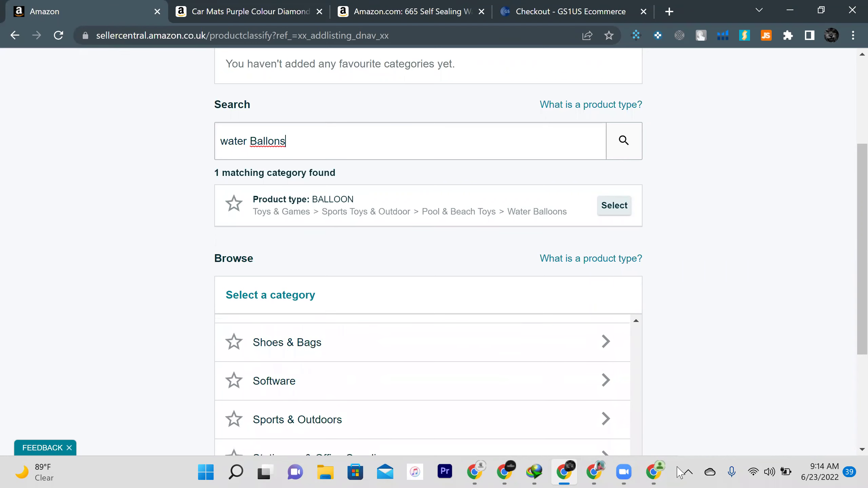
pyautogui.scroll(-3, 847, 300)
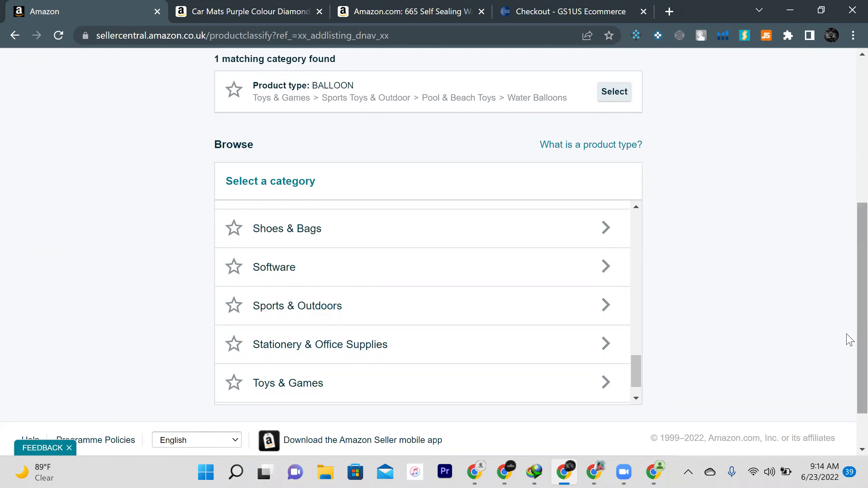
pyautogui.scroll(4, 846, 339)
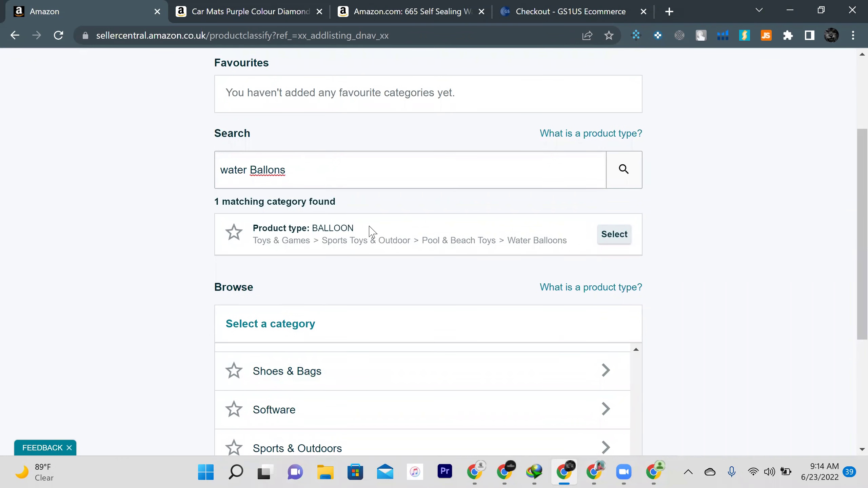
pyautogui.click(614, 236)
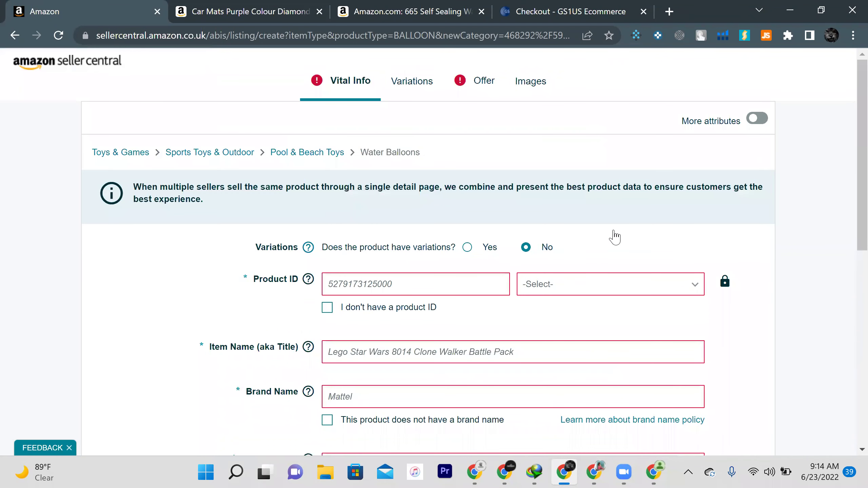
pyautogui.scroll(-2, 849, 157)
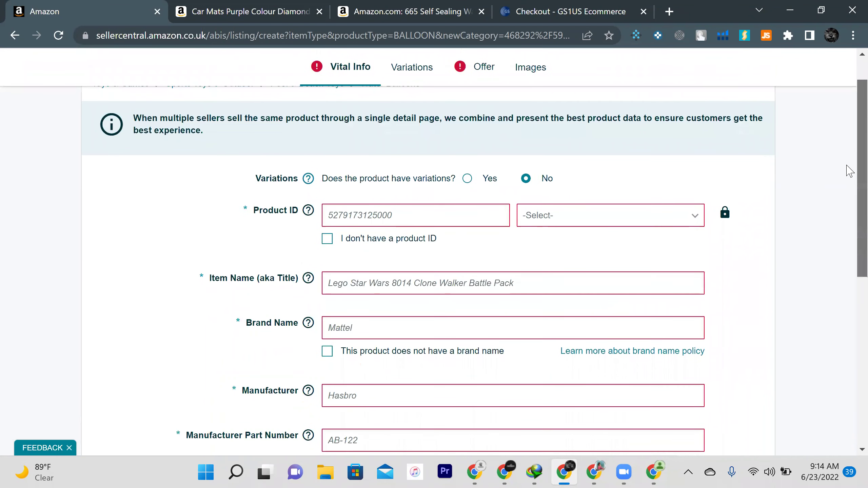
pyautogui.click(383, 219)
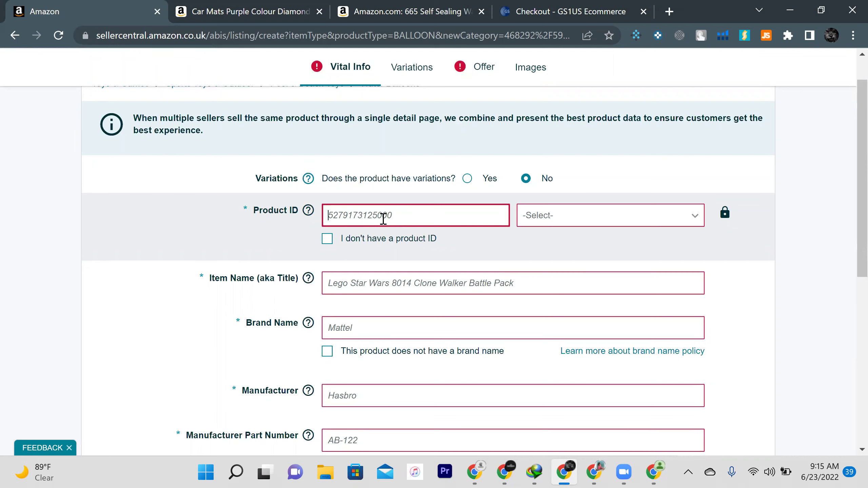
pyautogui.write('123456789102')
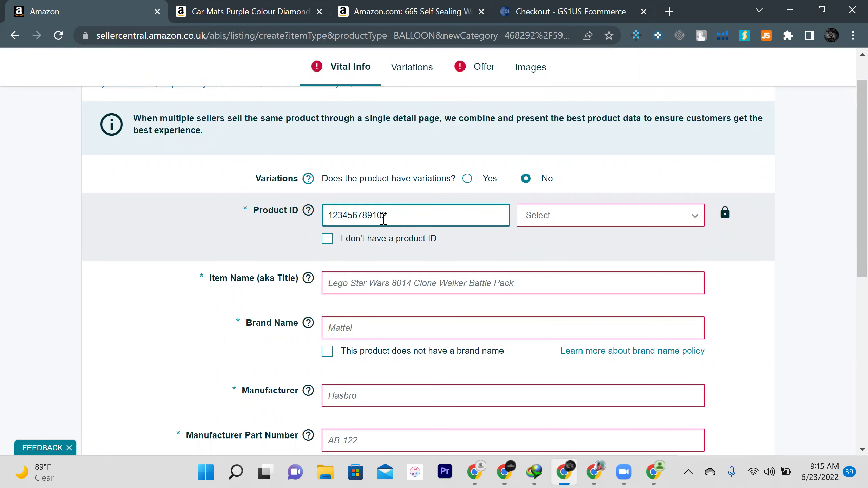
pyautogui.click(626, 222)
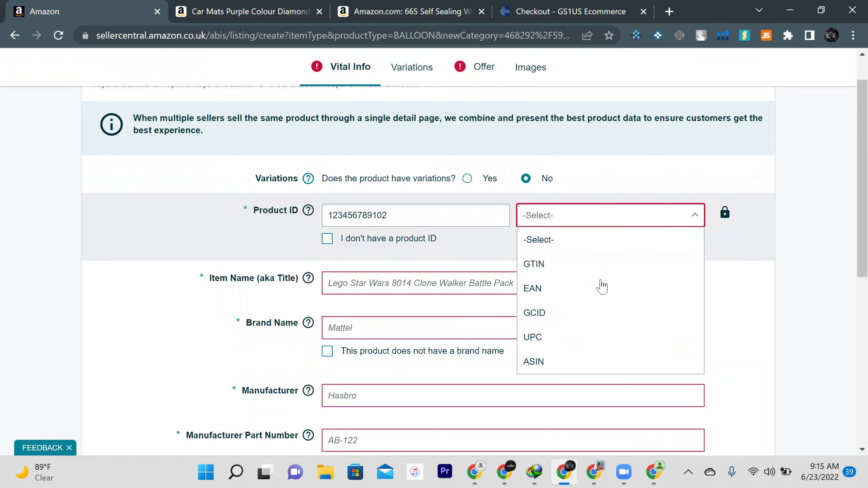
pyautogui.click(608, 347)
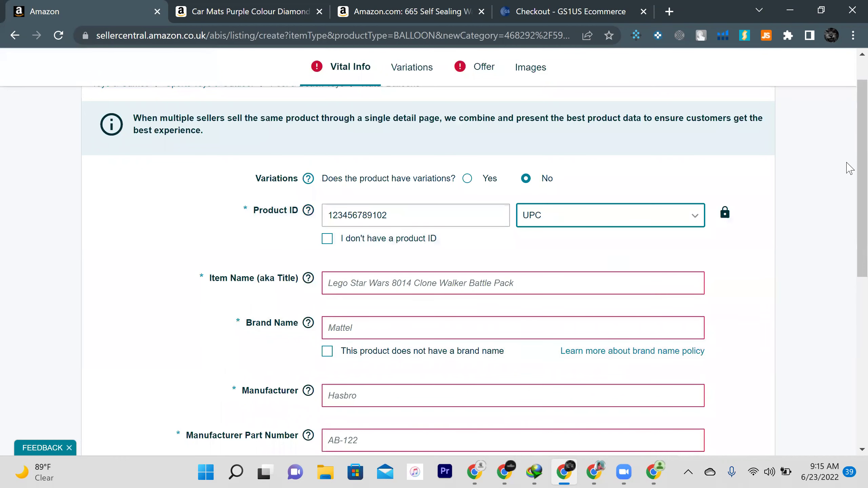
# Enter the item name "Water Balloons with with multi colors", correcting the spelling of "Balloons".
pyautogui.scroll(-2, 850, 170)
pyautogui.click(474, 199)
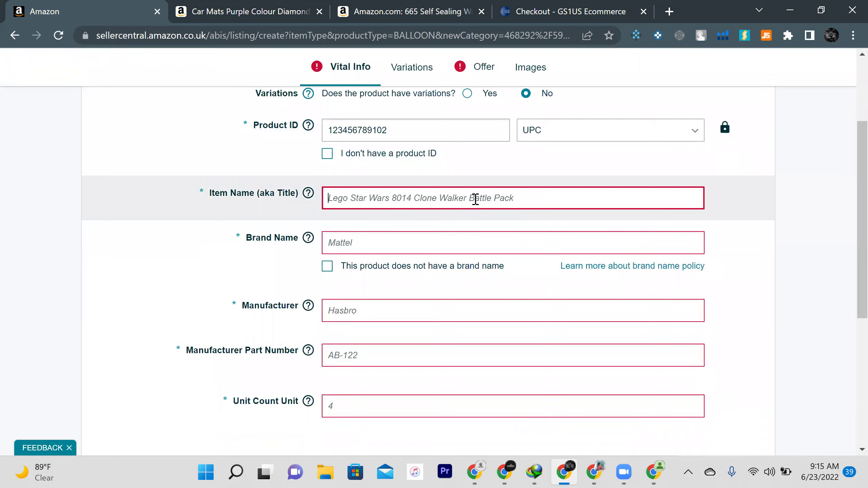
pyautogui.write('Wat')
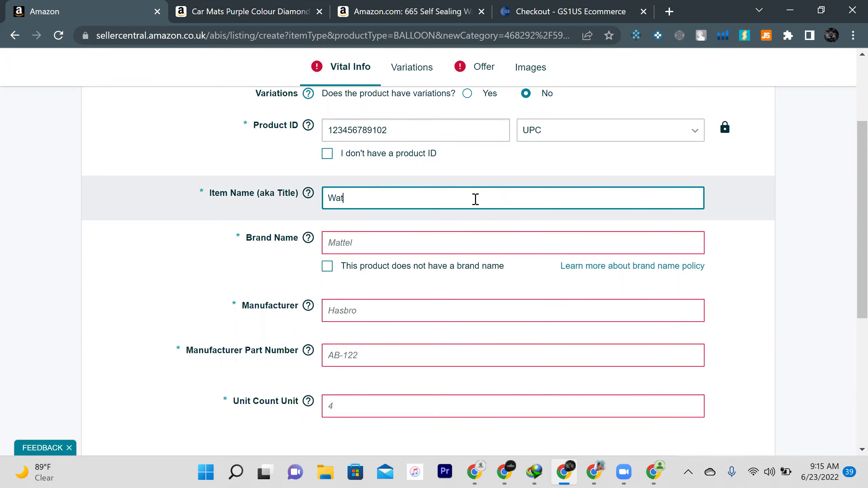
pyautogui.write('er Ballons with with mu')
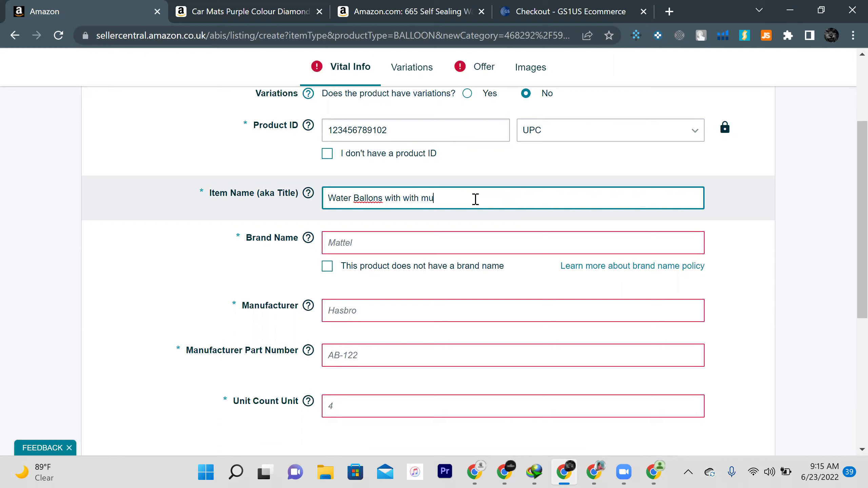
pyautogui.write('lti colors')
pyautogui.rightClick(377, 199)
pyautogui.click(412, 215)
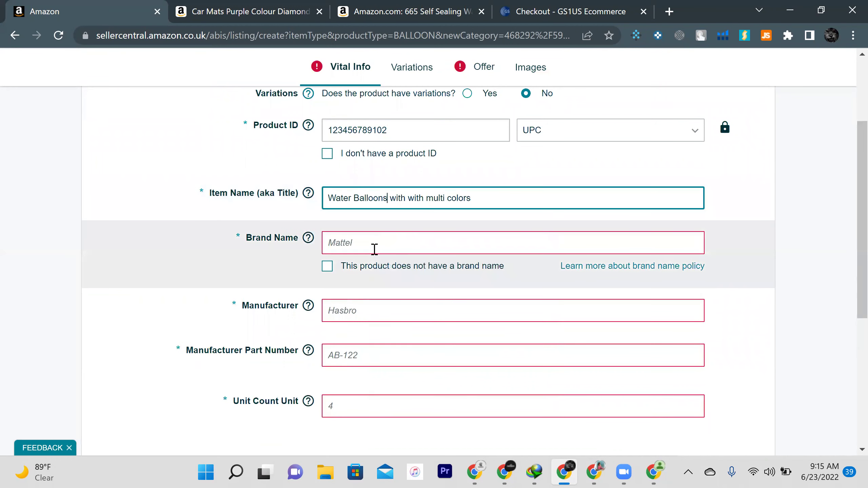
# Fill in "Dragons ECommerce" as both the brand name and the manufacturer.
pyautogui.click(361, 245)
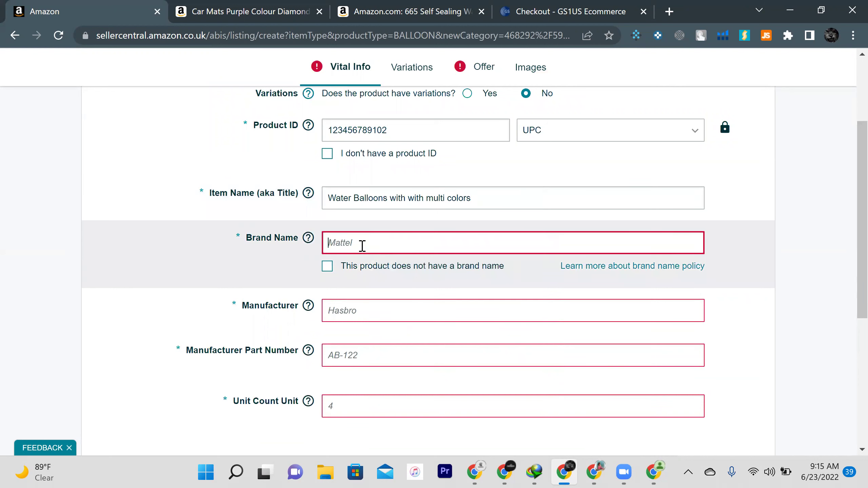
pyautogui.write('D')
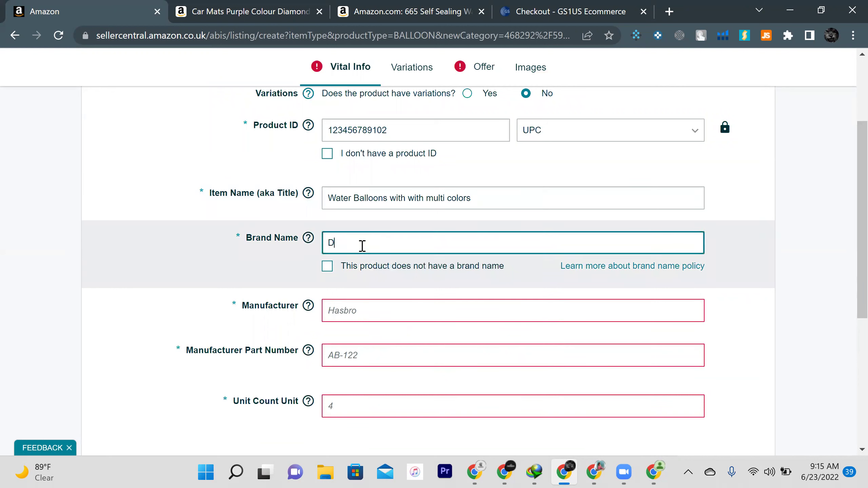
pyautogui.write('ragons ECommerce')
pyautogui.click(420, 311)
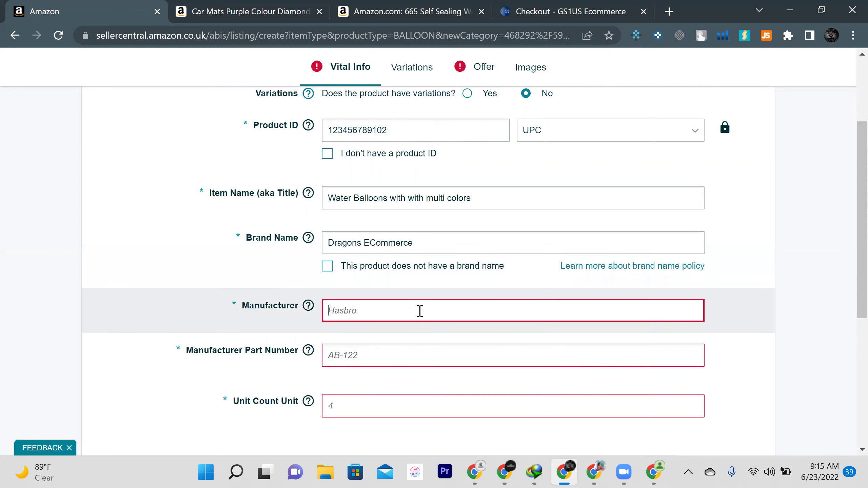
pyautogui.write('Dragons ')
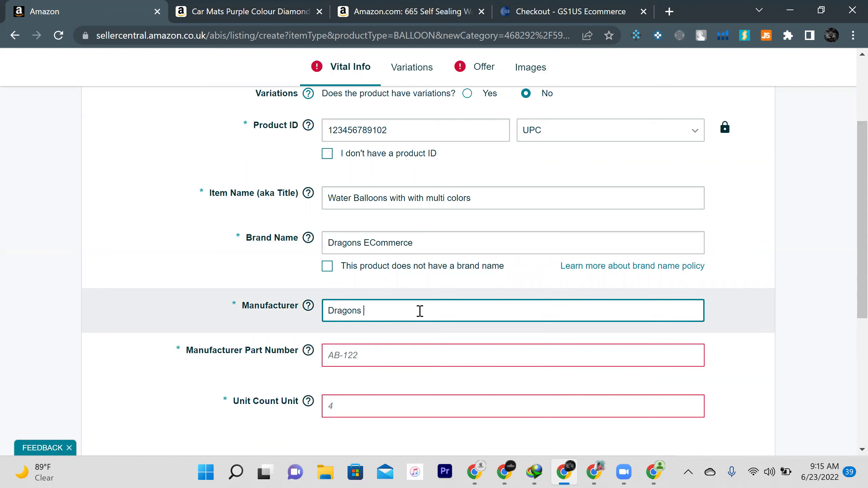
pyautogui.write('ECommerce')
# Enter "ery" as the manufacturer part number.
pyautogui.click(395, 355)
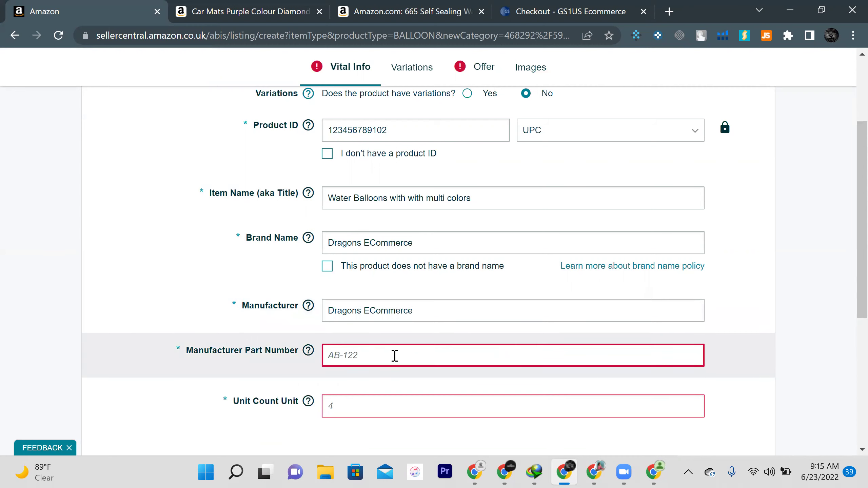
pyautogui.scroll(-2, 847, 280)
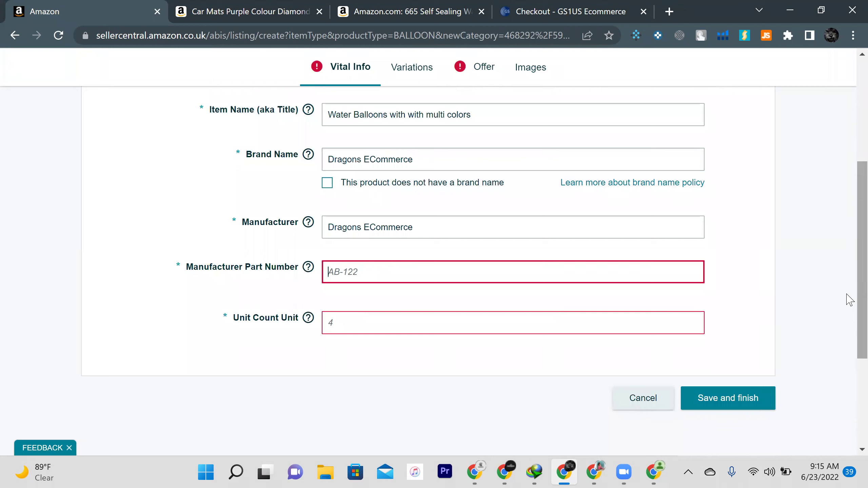
pyautogui.write('ery')
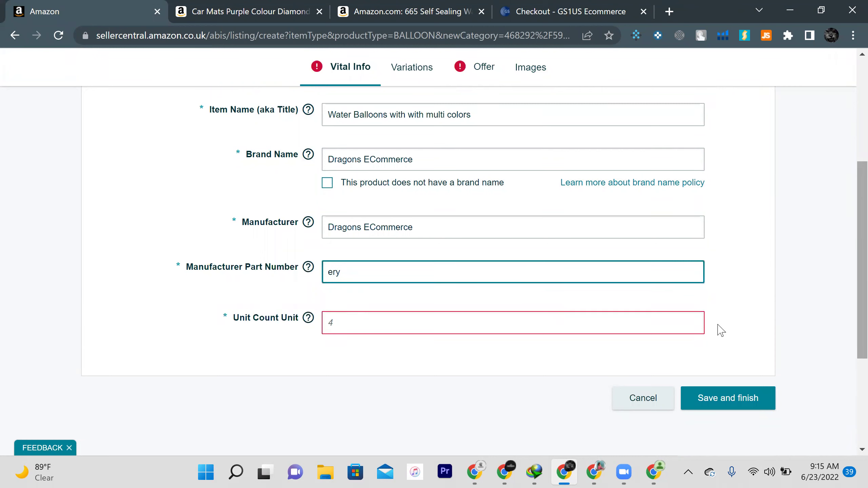
# Set the Unit Count Unit to 5 and show the variation types available for the listing.
pyautogui.click(544, 343)
pyautogui.click(509, 329)
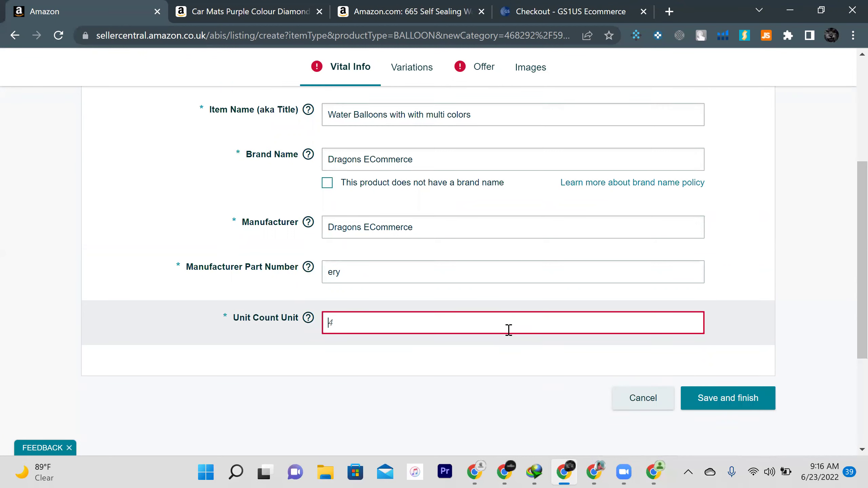
pyautogui.write('5')
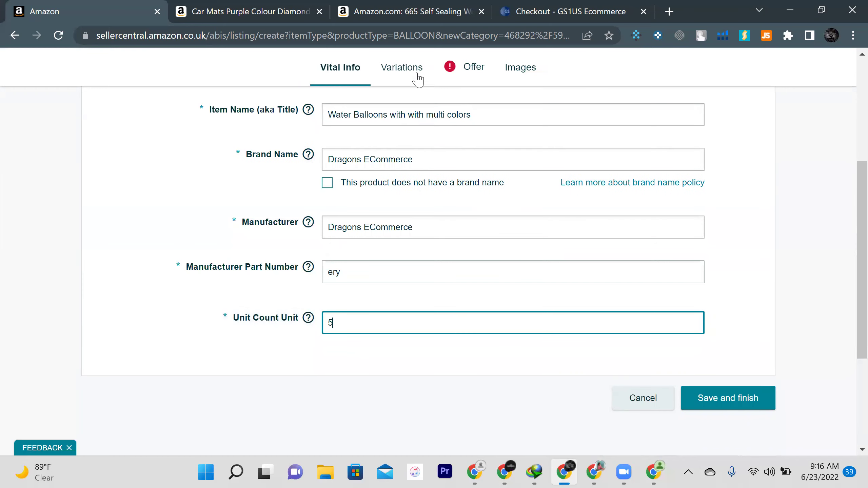
pyautogui.click(416, 76)
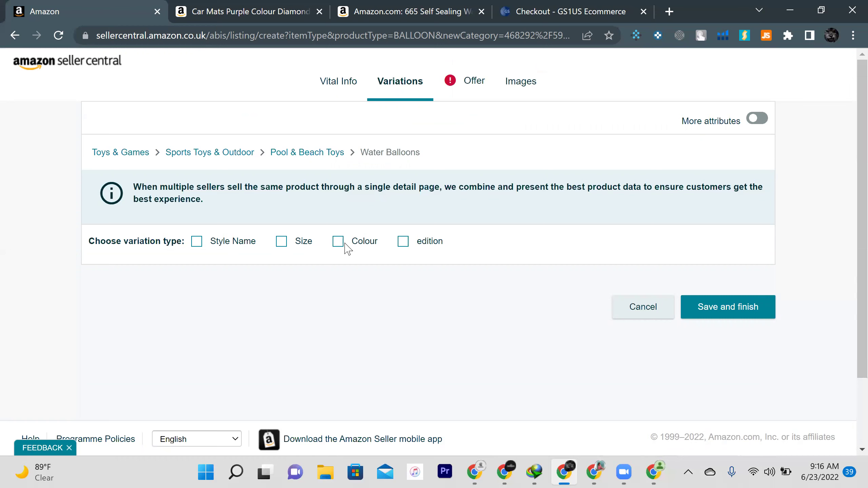
# Enter "waterballon" as the seller SKU in the listing's offer details.
pyautogui.click(462, 90)
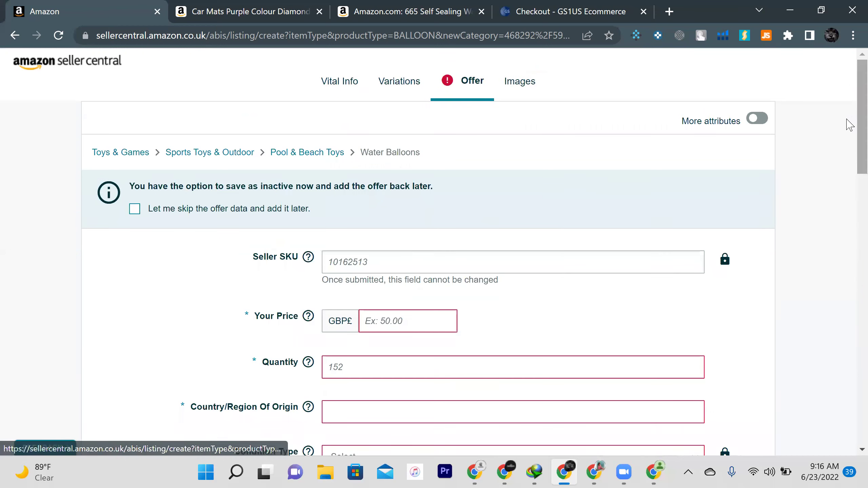
pyautogui.scroll(-3, 847, 139)
pyautogui.click(432, 160)
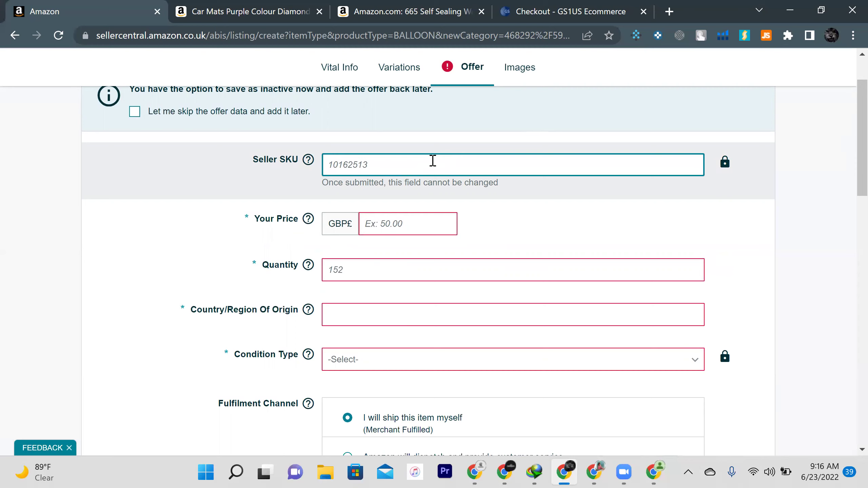
pyautogui.write('water ')
pyautogui.write('-k')
pyautogui.press('BackSpace')
pyautogui.press('BackSpace')
pyautogui.write('ballon')
# Set the offer price to GBP 20.00.
pyautogui.click(399, 223)
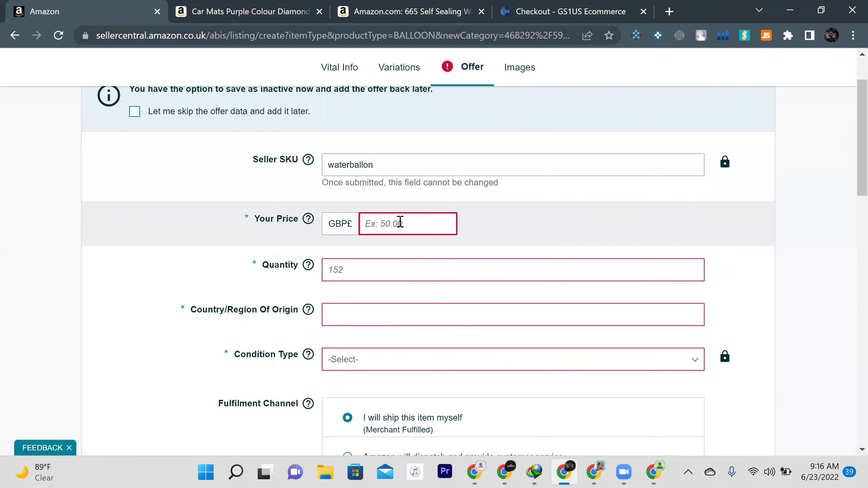
pyautogui.write('20')
pyautogui.click(374, 273)
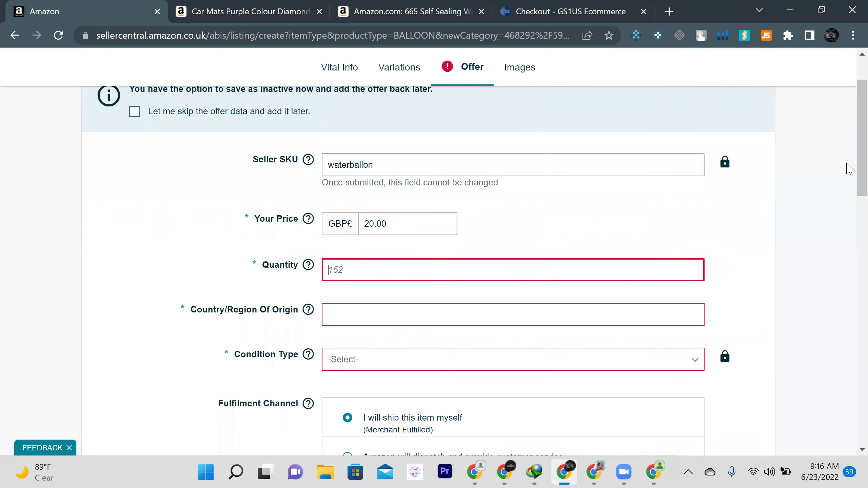
# Choose Amazon to dispatch and provide customer service as the fulfilment channel.
pyautogui.moveTo(847, 163); pyautogui.dragTo(846, 201)
pyautogui.scroll(-1, 847, 201)
pyautogui.click(847, 201)
pyautogui.moveTo(846, 139); pyautogui.dragTo(846, 207)
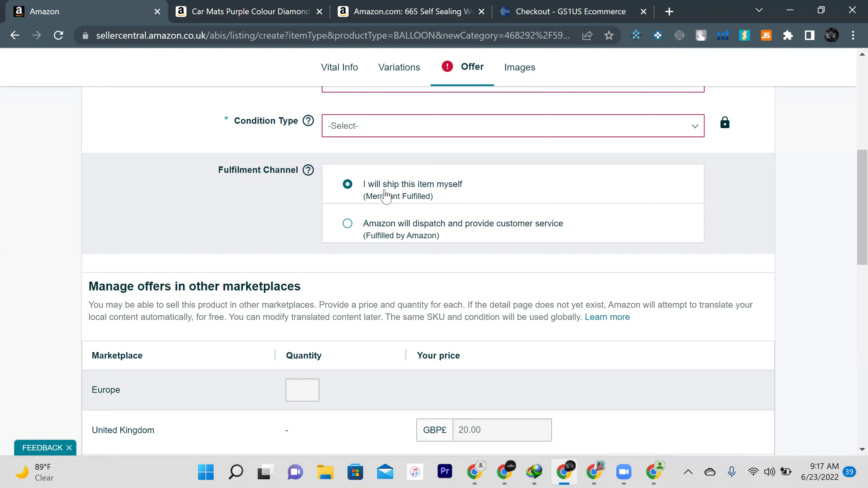
pyautogui.click(347, 224)
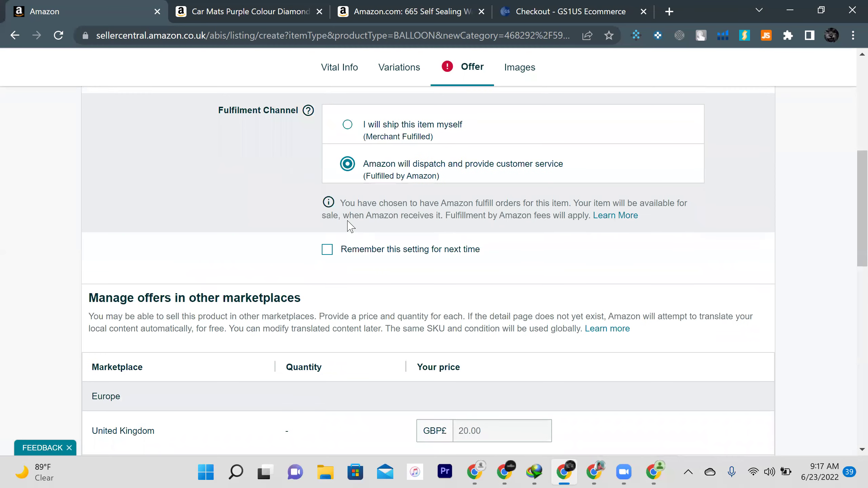
# Set the country of origin to United Kingdom and the condition type to New.
pyautogui.moveTo(857, 205); pyautogui.dragTo(857, 139)
pyautogui.click(506, 253)
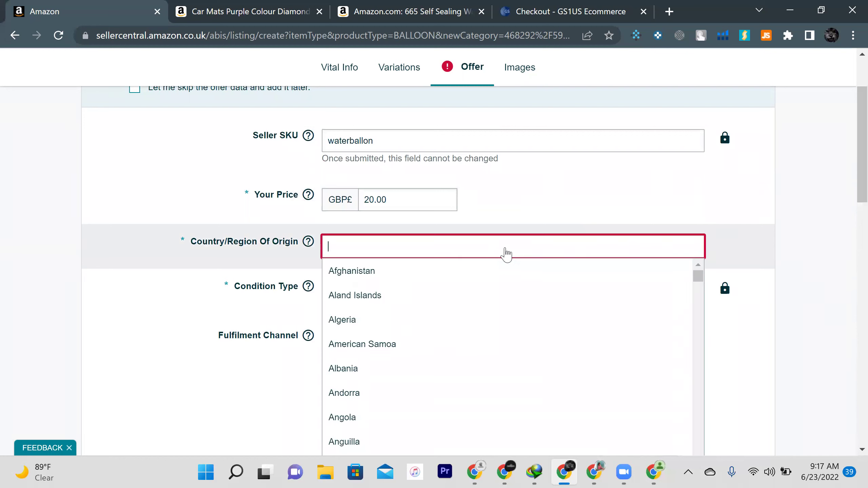
pyautogui.write('uni')
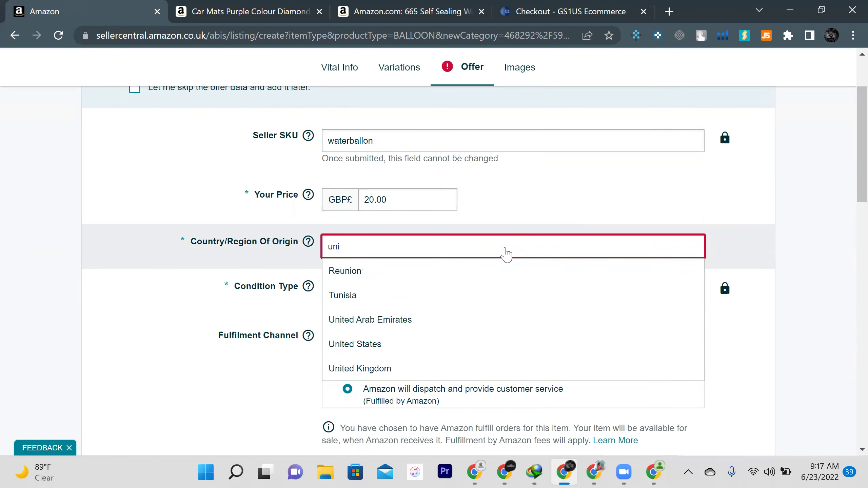
pyautogui.click(396, 368)
pyautogui.click(397, 291)
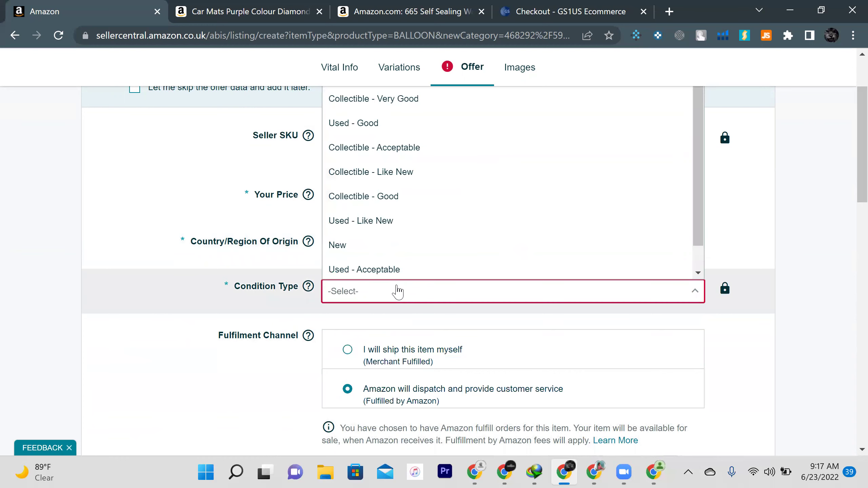
pyautogui.click(423, 249)
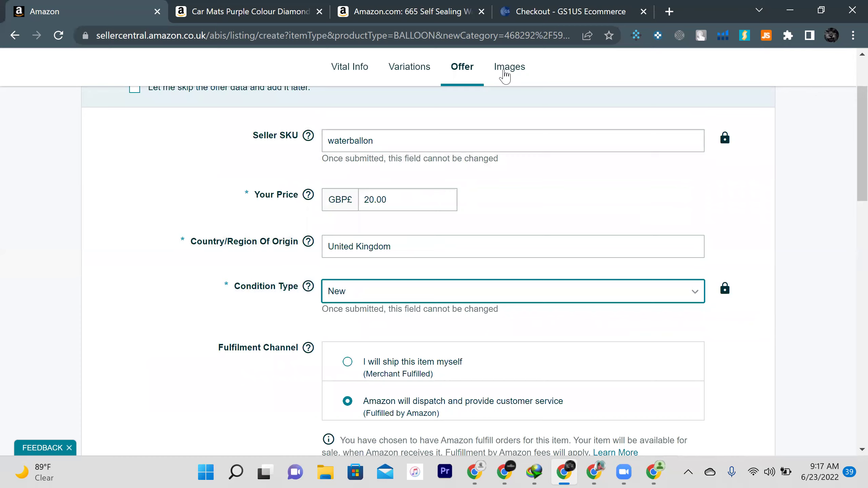
# Examine the image upload slots and the end of the listing's image section.
pyautogui.click(505, 70)
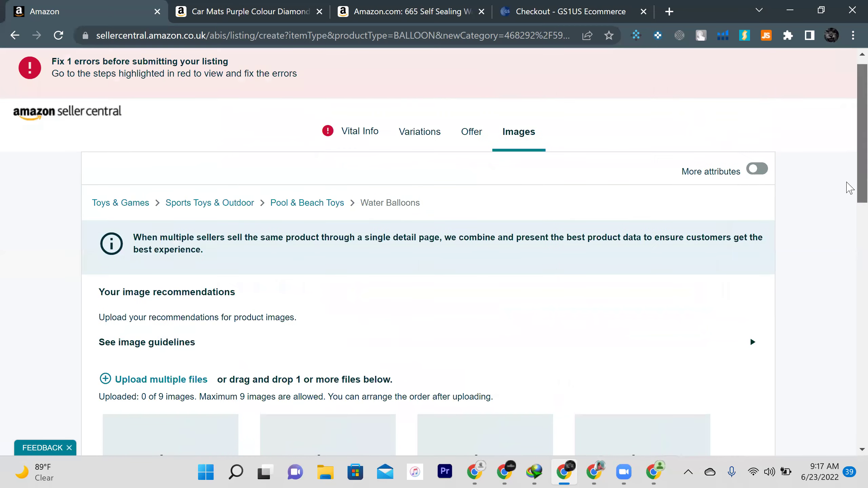
pyautogui.scroll(-7, 848, 222)
pyautogui.moveTo(847, 250); pyautogui.dragTo(844, 345)
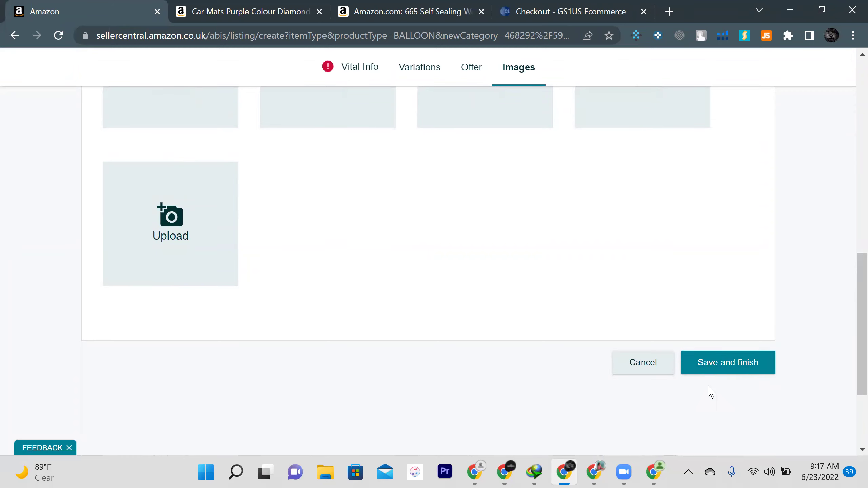
# Turn on the additional attributes for the listing.
pyautogui.moveTo(847, 300); pyautogui.dragTo(736, 137)
pyautogui.click(754, 149)
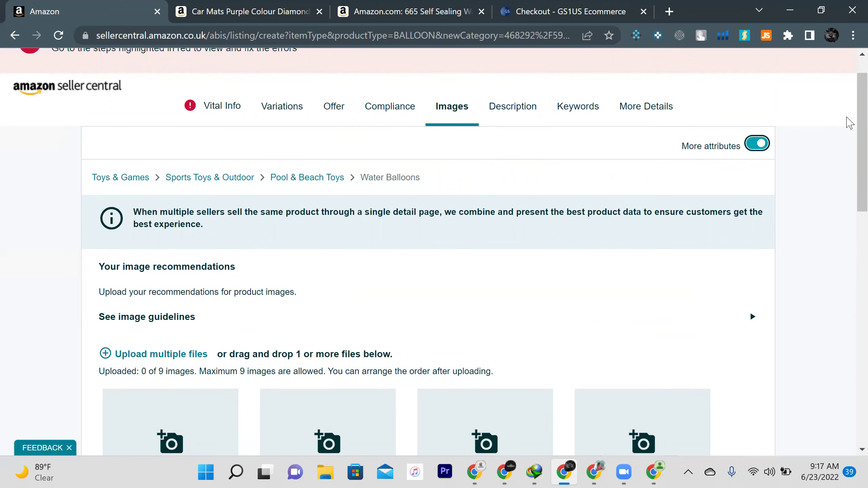
pyautogui.moveTo(847, 139); pyautogui.dragTo(847, 175)
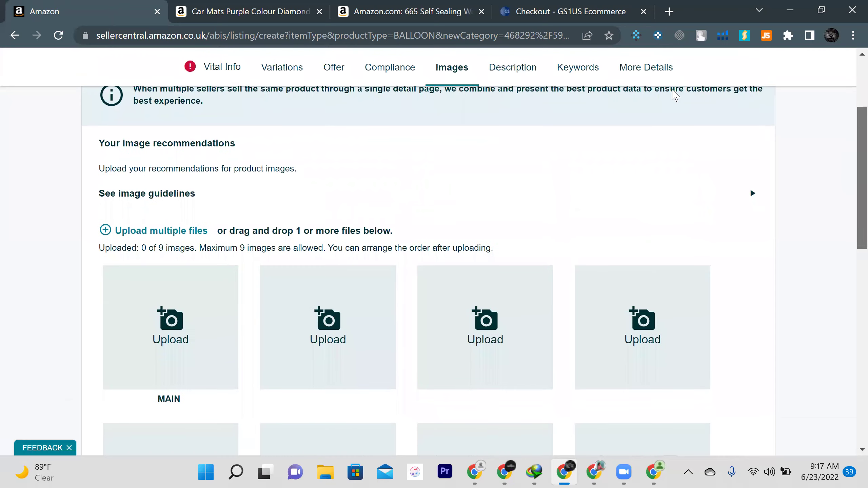
# Look through the optional product fields in the listing's More Details section.
pyautogui.click(656, 69)
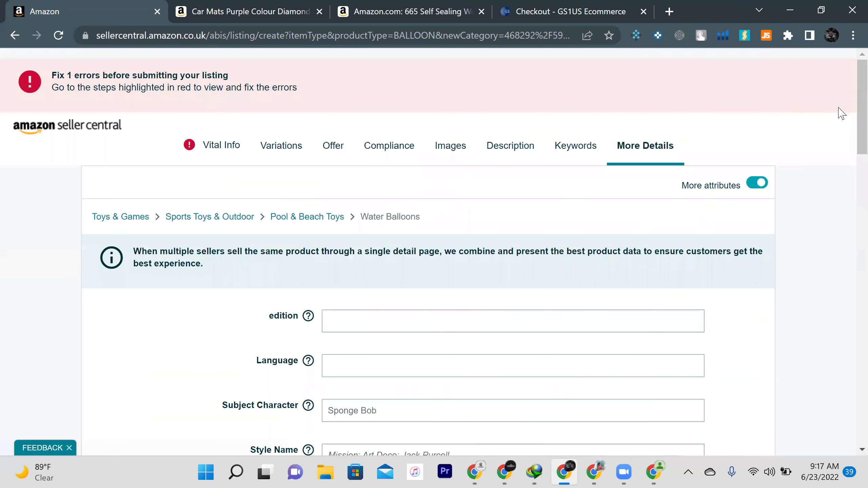
pyautogui.scroll(-8, 849, 106)
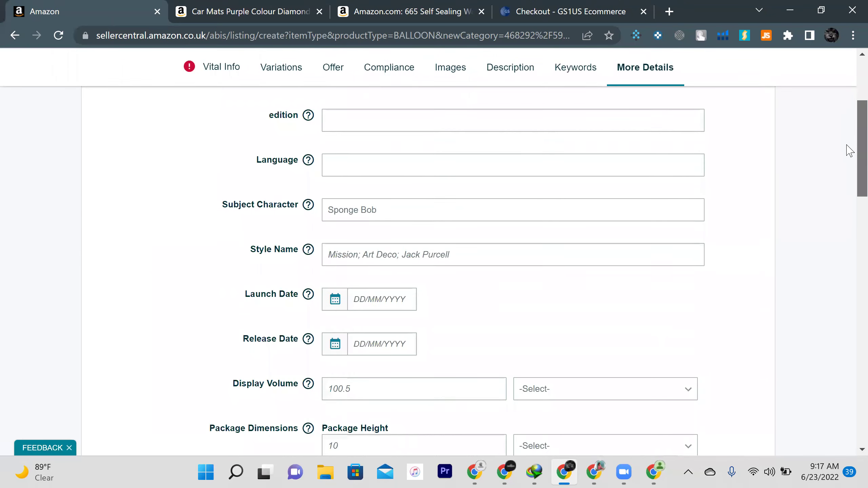
pyautogui.scroll(-8, 849, 209)
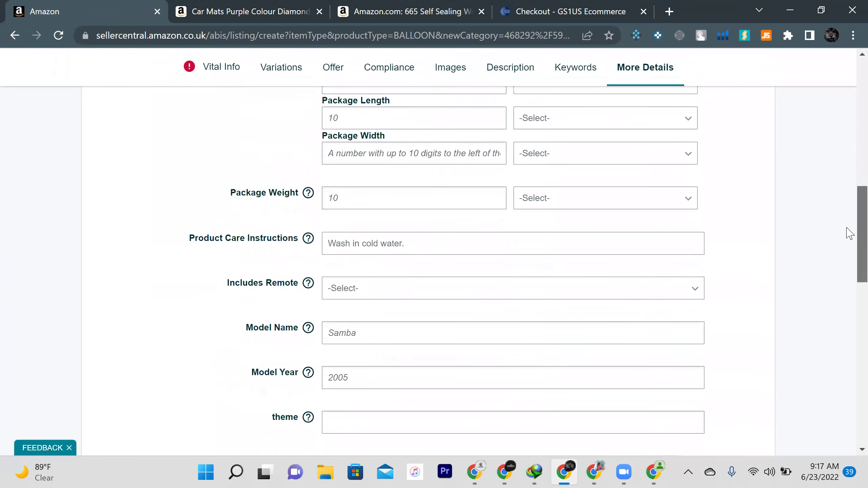
pyautogui.moveTo(846, 261); pyautogui.dragTo(847, 339)
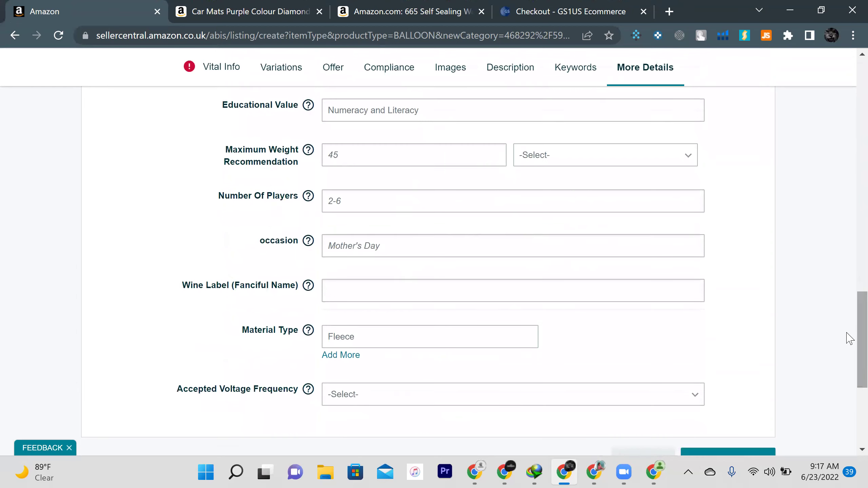
# In the vital information, mark the product as having no product ID and no brand name.
pyautogui.click(218, 67)
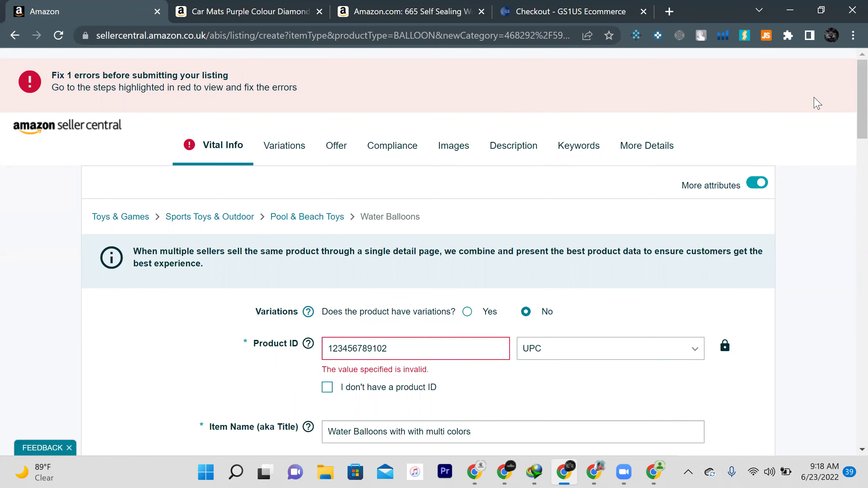
pyautogui.scroll(-5, 847, 118)
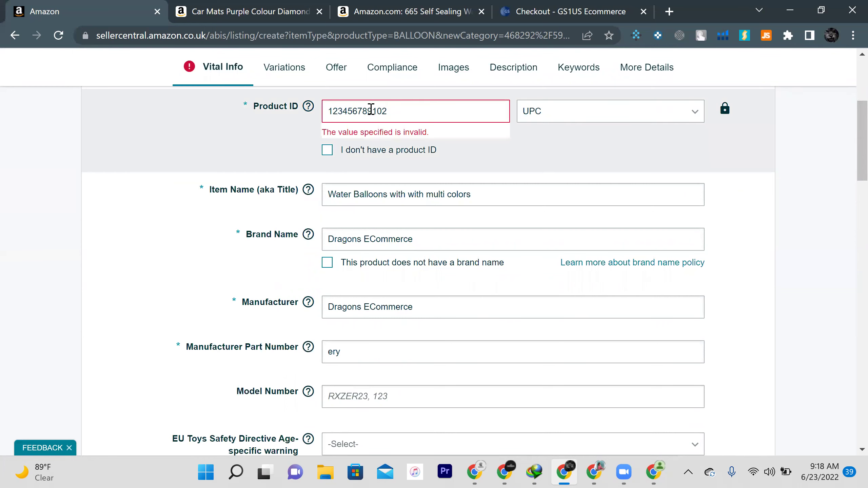
pyautogui.click(327, 151)
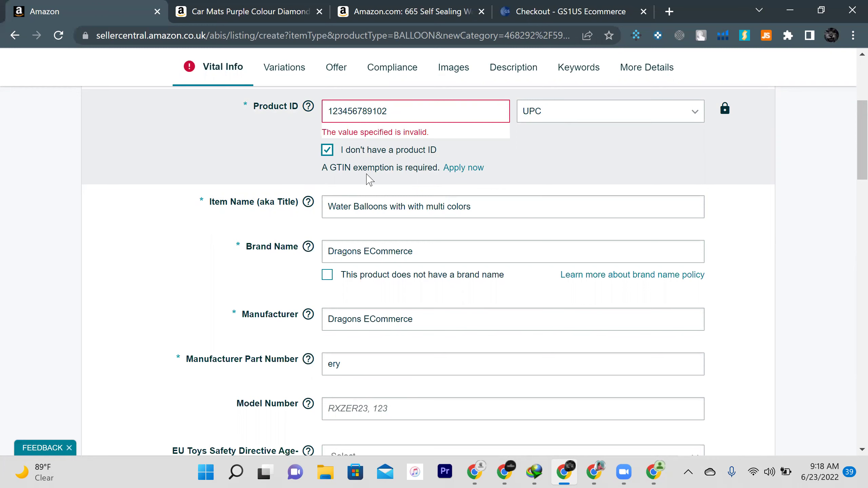
pyautogui.click(327, 275)
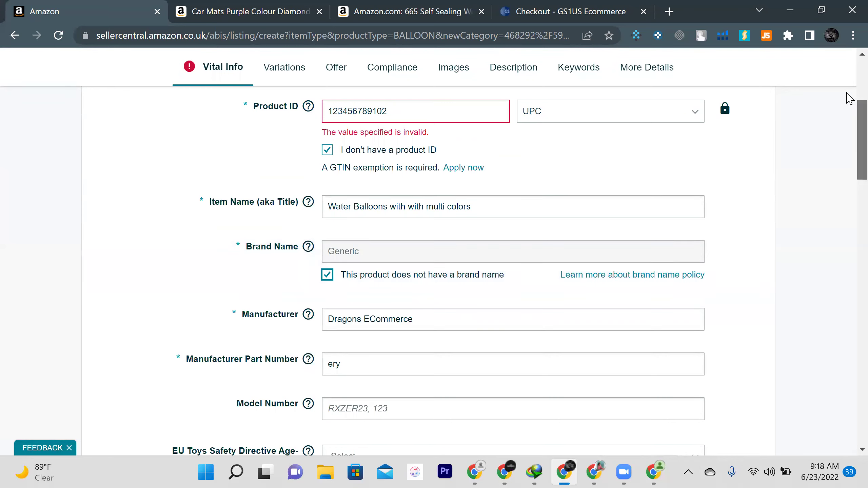
# Leave the listing form for the Seller Central home page and open the Add a Product page.
pyautogui.scroll(5, 374, 150)
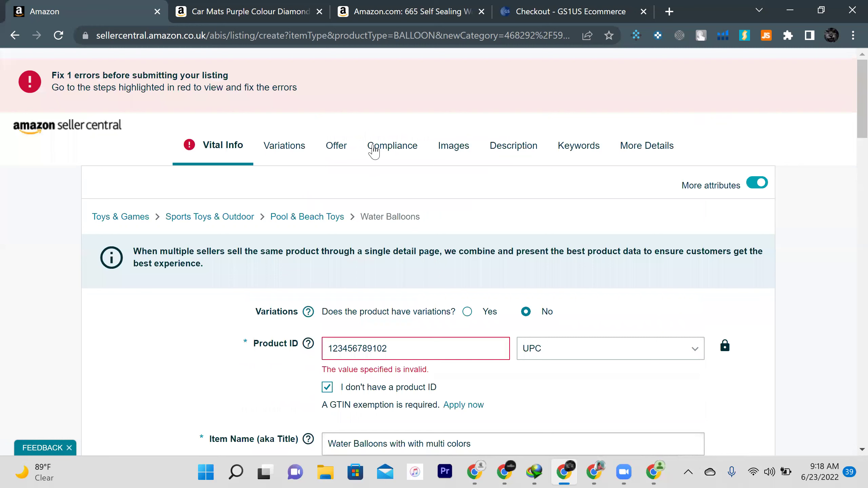
pyautogui.click(63, 135)
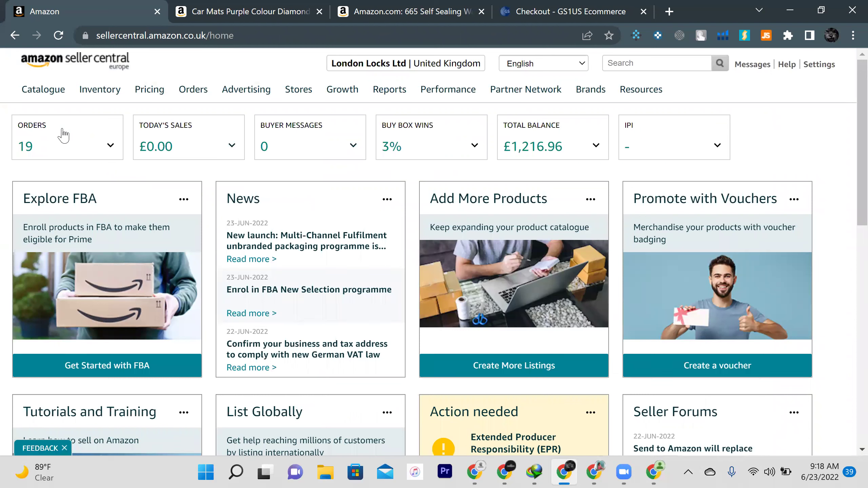
pyautogui.moveTo(103, 89)
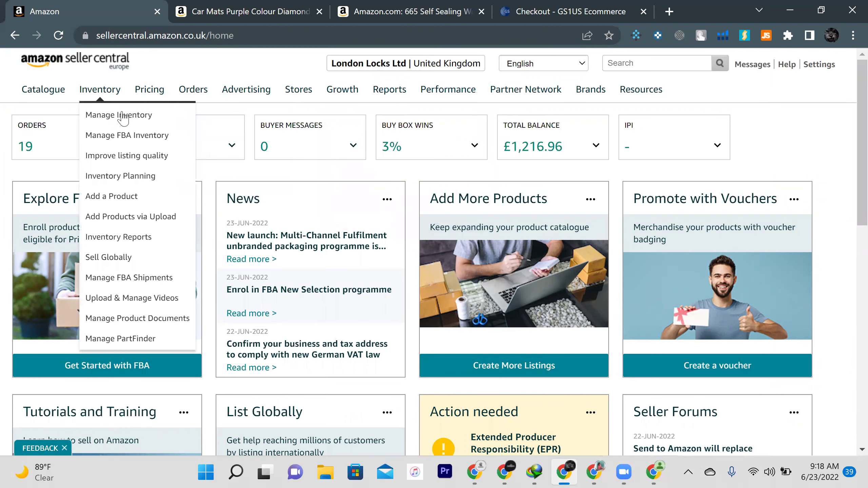
pyautogui.click(127, 202)
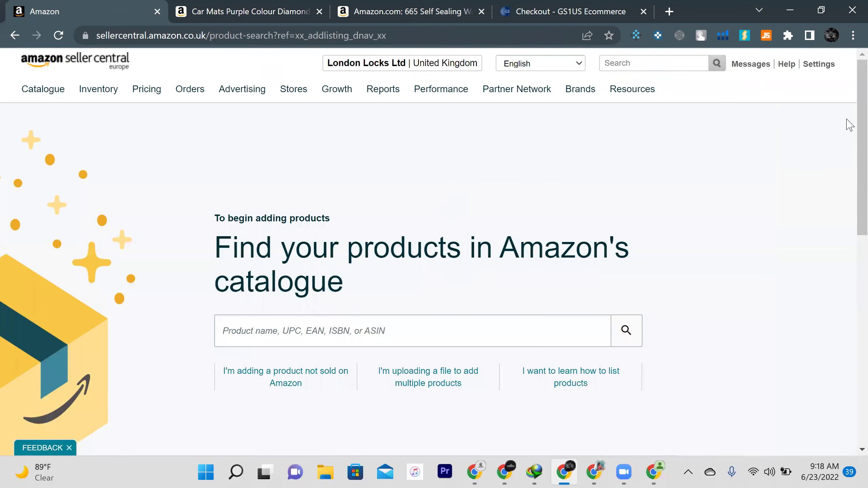
# Open the help article linked under "What's a GTIN?" and read the GTIN exemption eligibility and request guidance.
pyautogui.scroll(-6, 847, 174)
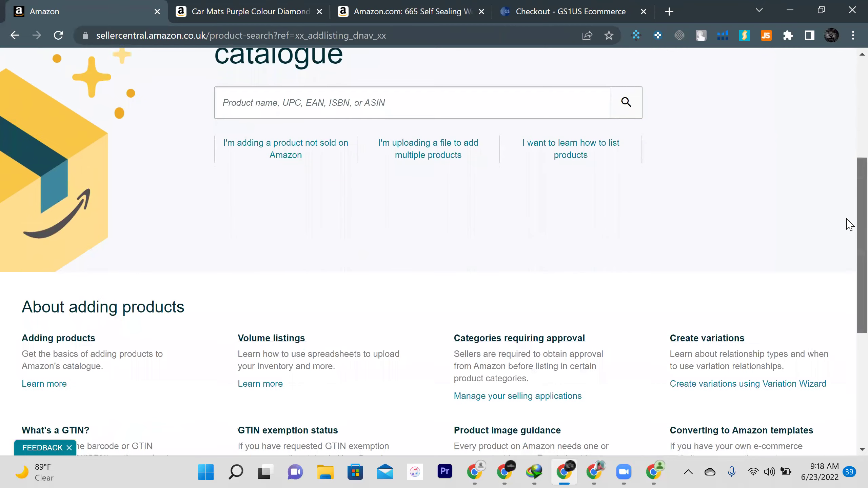
pyautogui.scroll(-3, 848, 269)
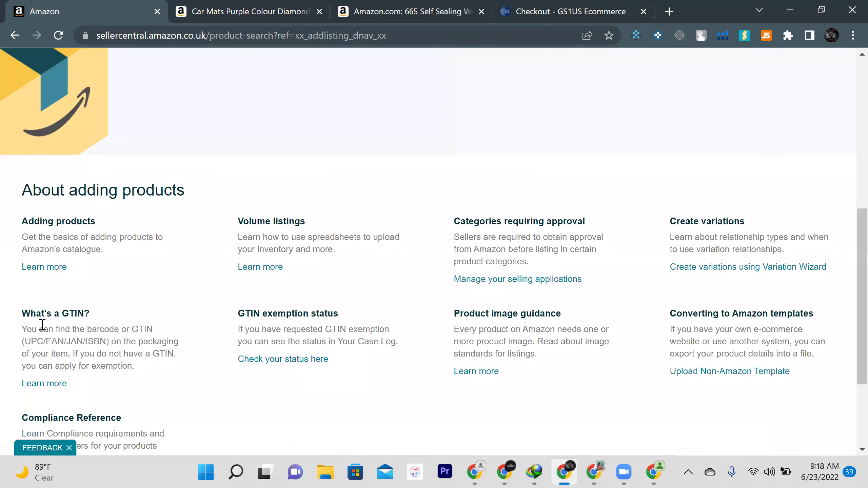
pyautogui.click(49, 386)
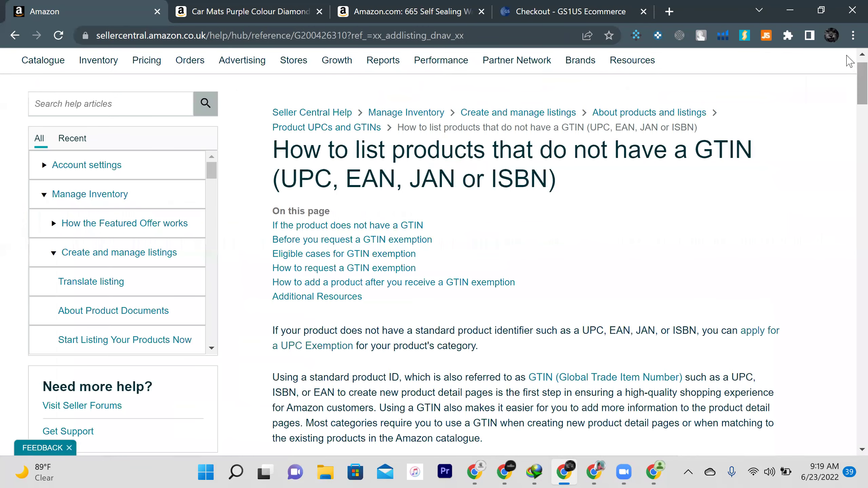
pyautogui.scroll(-7, 850, 103)
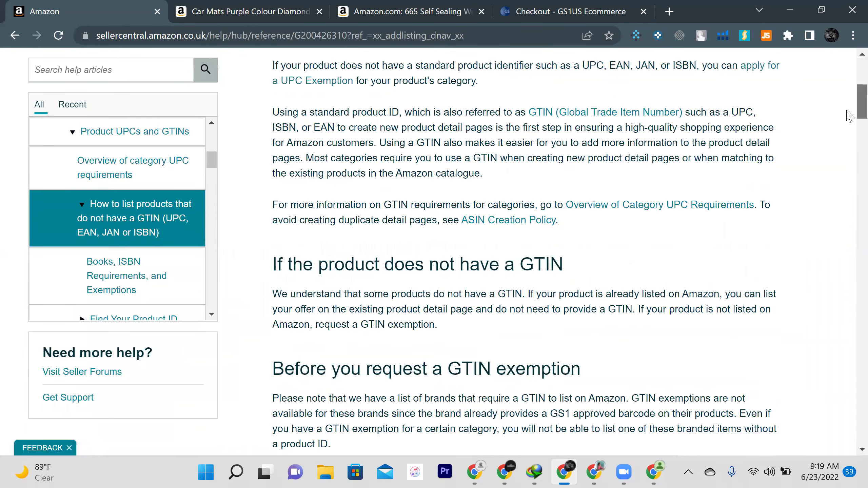
pyautogui.scroll(-19, 850, 124)
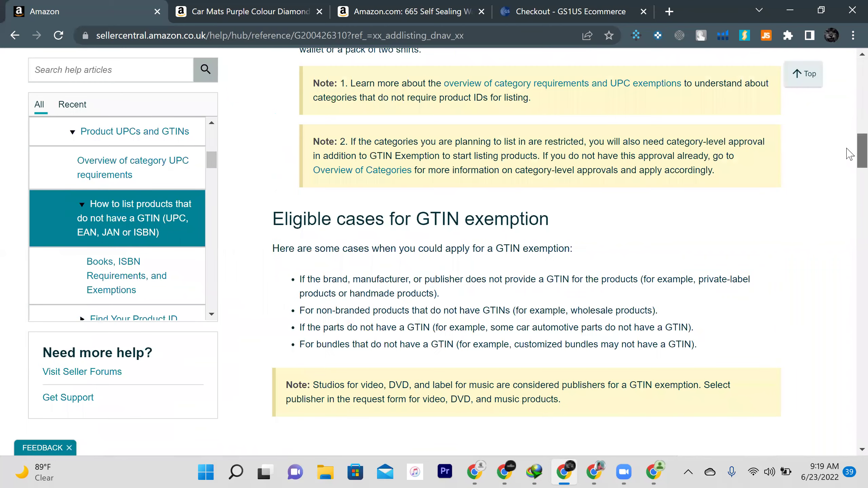
pyautogui.scroll(-4, 848, 166)
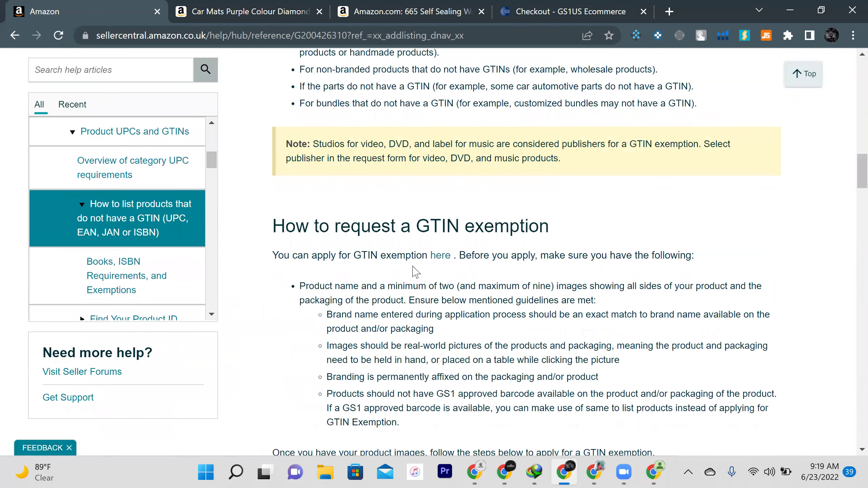
# Open the GTIN exemption application from the help article and check eligibility for the DIY & Tools category with the brand Generic.
pyautogui.click(441, 257)
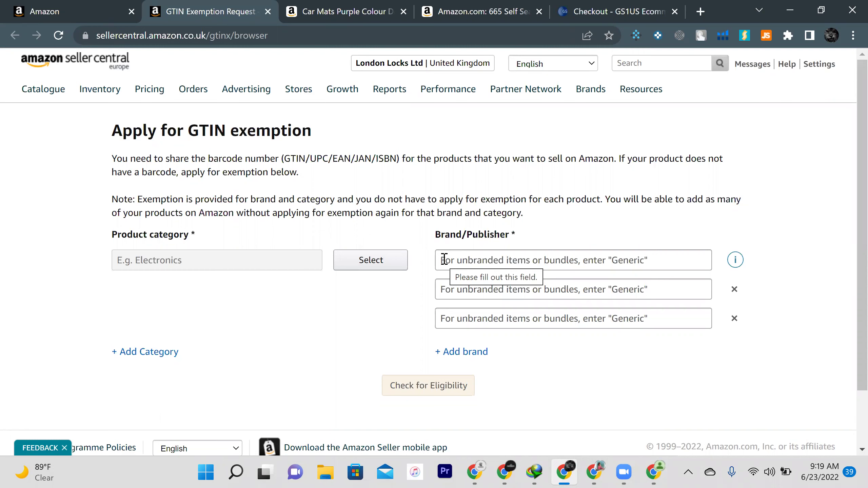
pyautogui.click(375, 273)
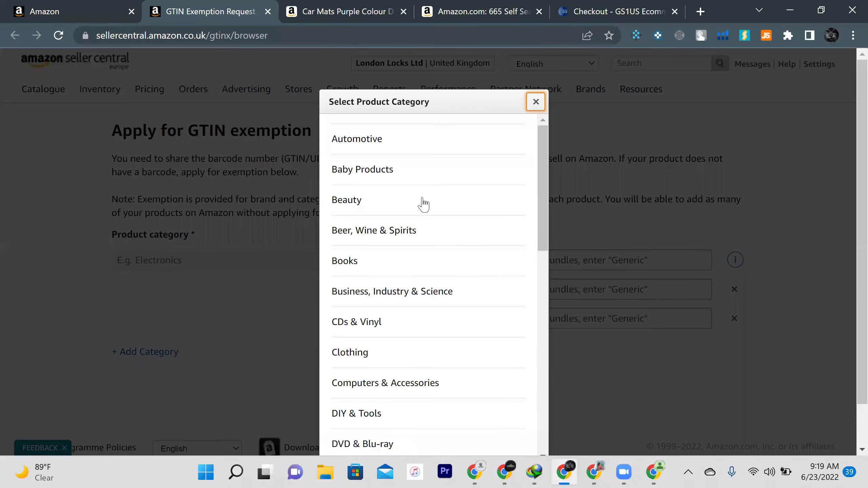
pyautogui.moveTo(543, 207); pyautogui.dragTo(547, 283)
pyautogui.click(433, 202)
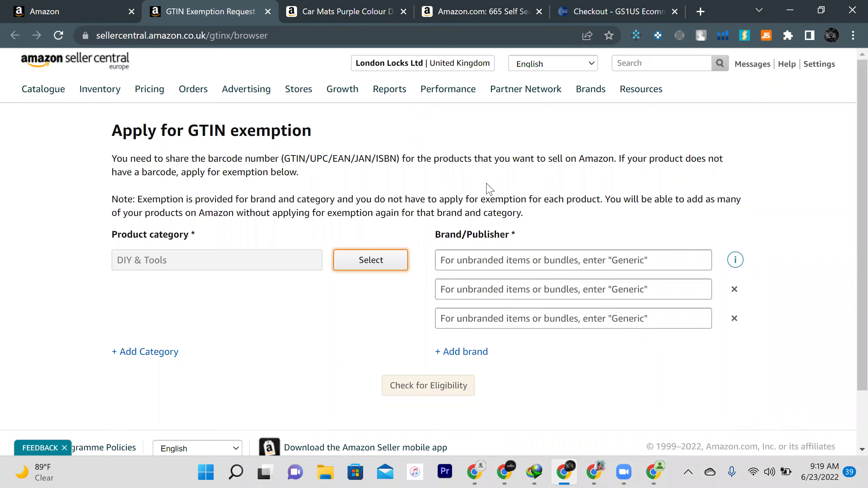
pyautogui.click(481, 260)
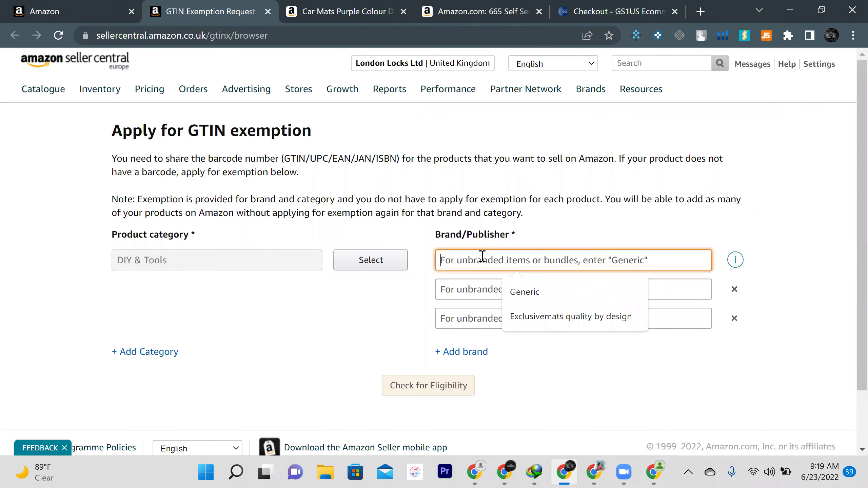
pyautogui.click(542, 292)
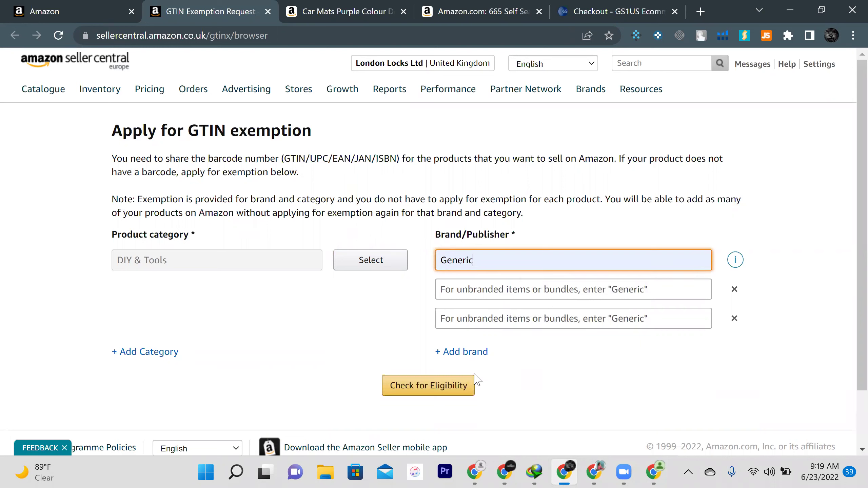
pyautogui.click(435, 386)
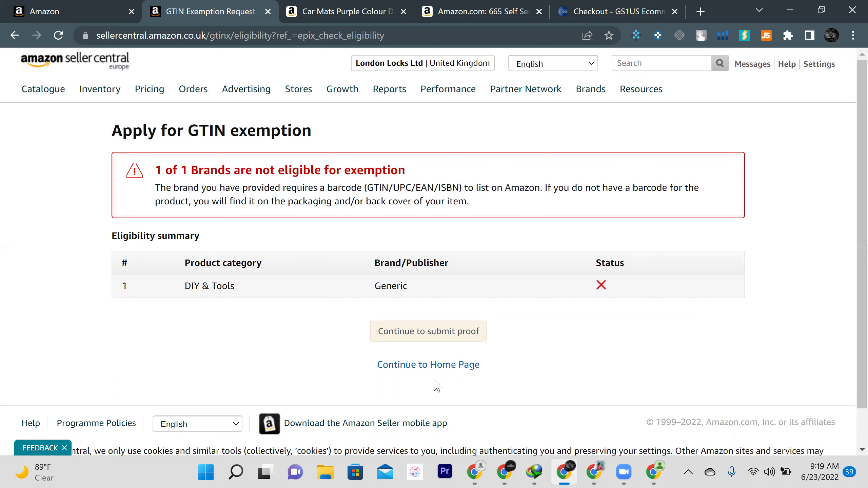
# Switch the seller account's marketplace from United Kingdom to United States.
pyautogui.click(440, 63)
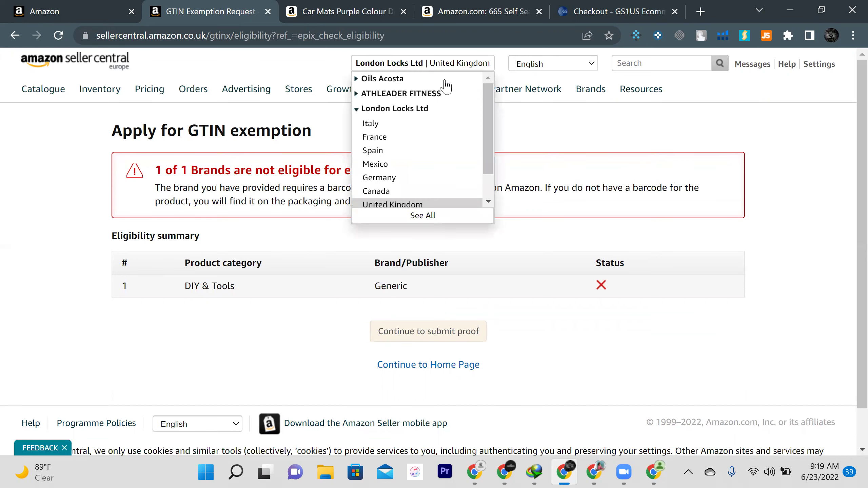
pyautogui.moveTo(490, 110); pyautogui.dragTo(488, 145)
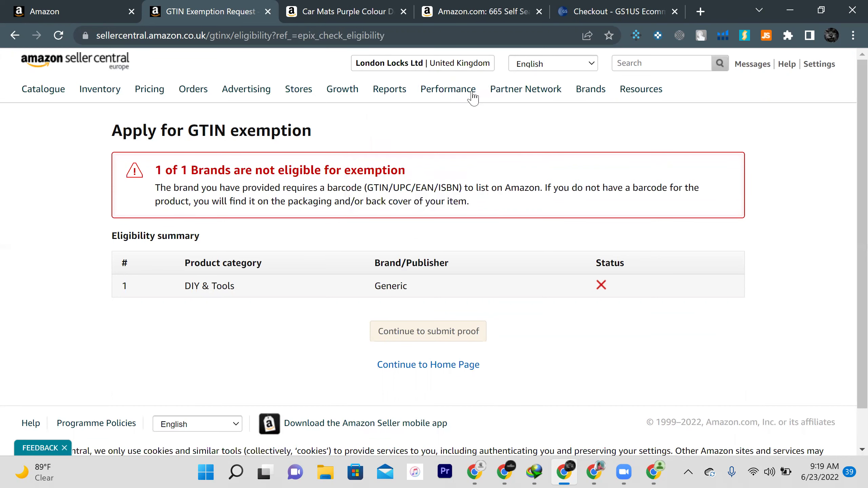
pyautogui.moveTo(461, 64)
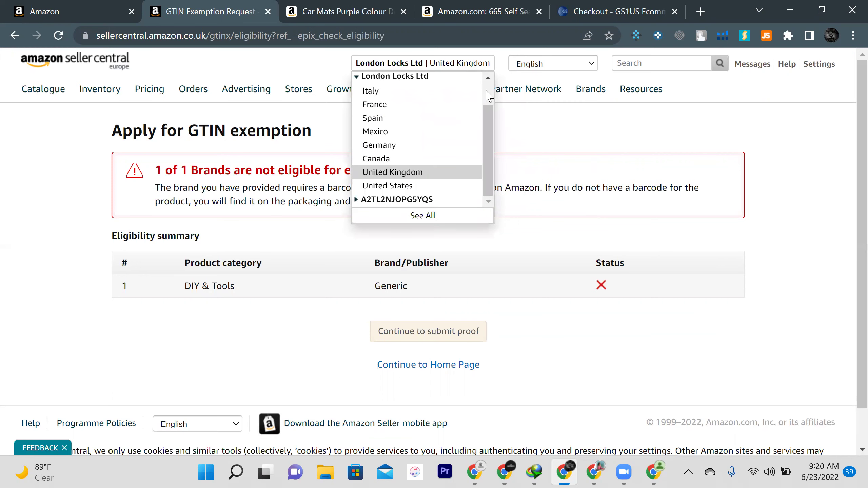
pyautogui.click(405, 186)
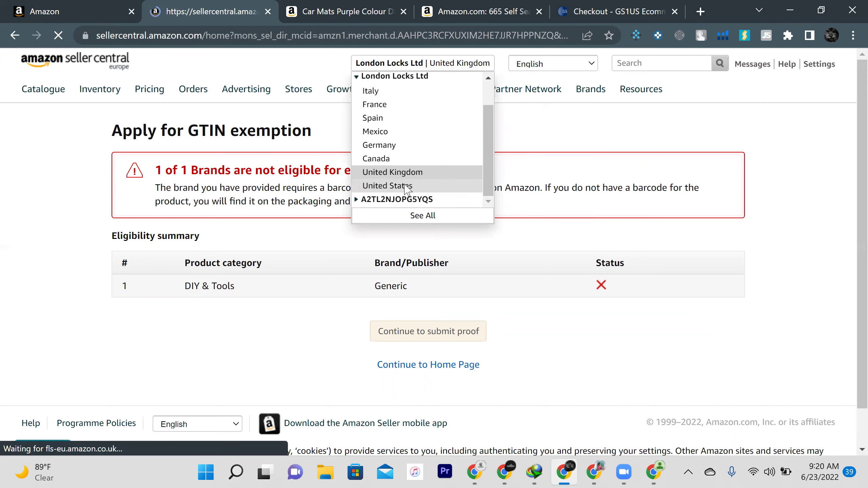
# Open the GTIN exemption application through the "What's a GTIN?" help article linked on the Add a Product page.
pyautogui.moveTo(88, 89)
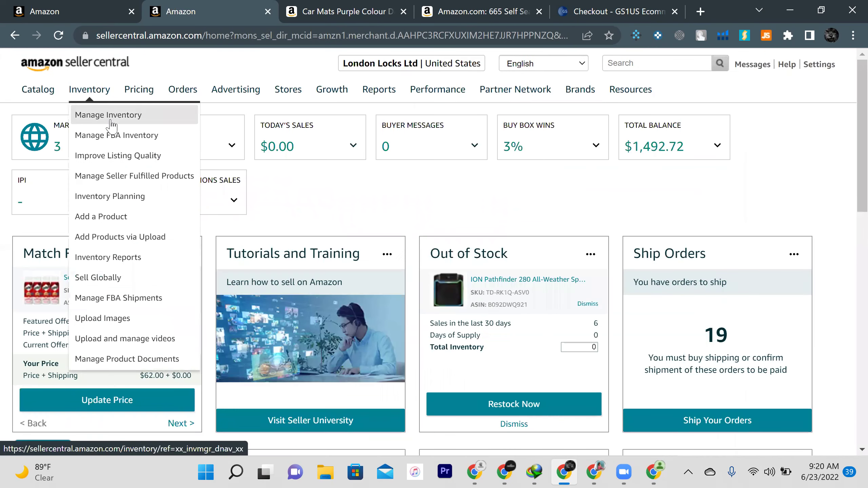
pyautogui.click(117, 221)
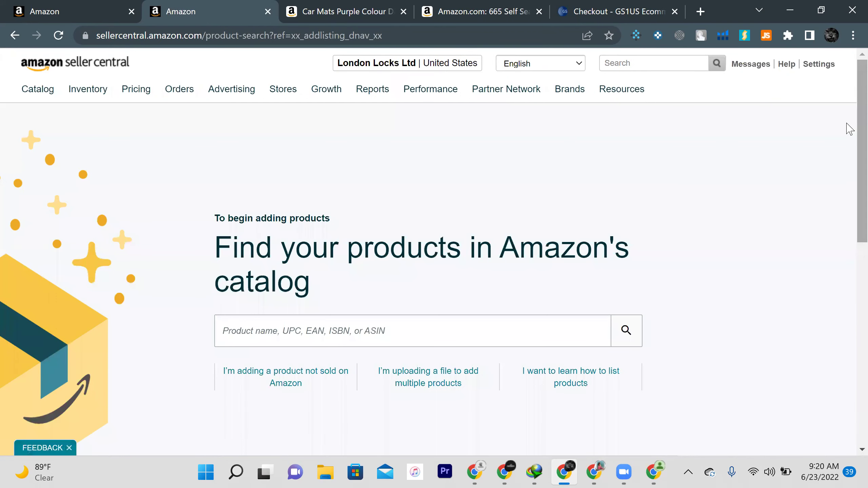
pyautogui.scroll(-10, 846, 205)
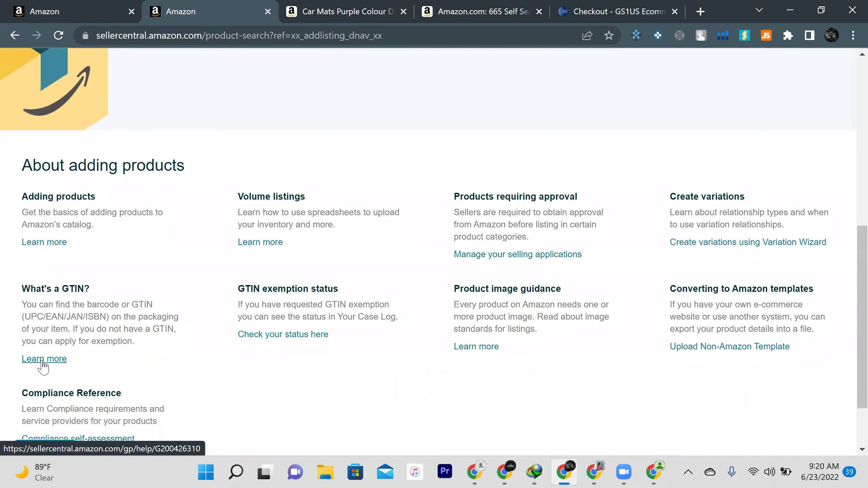
pyautogui.click(44, 357)
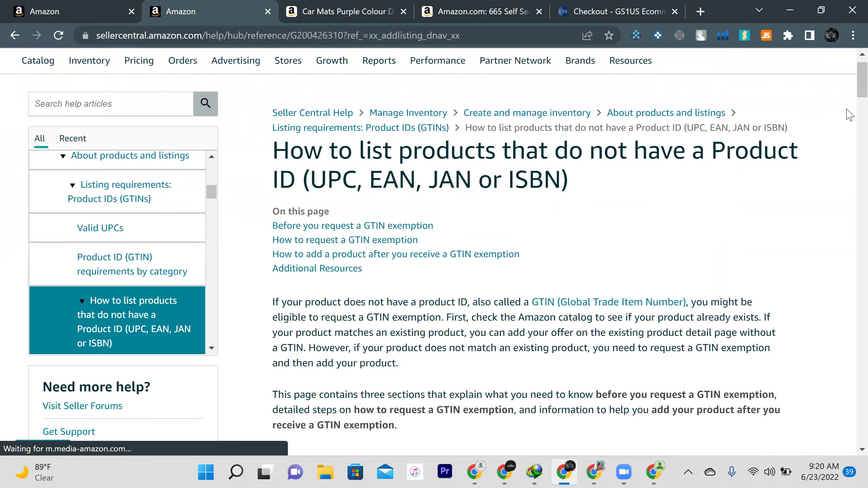
pyautogui.scroll(-10, 848, 136)
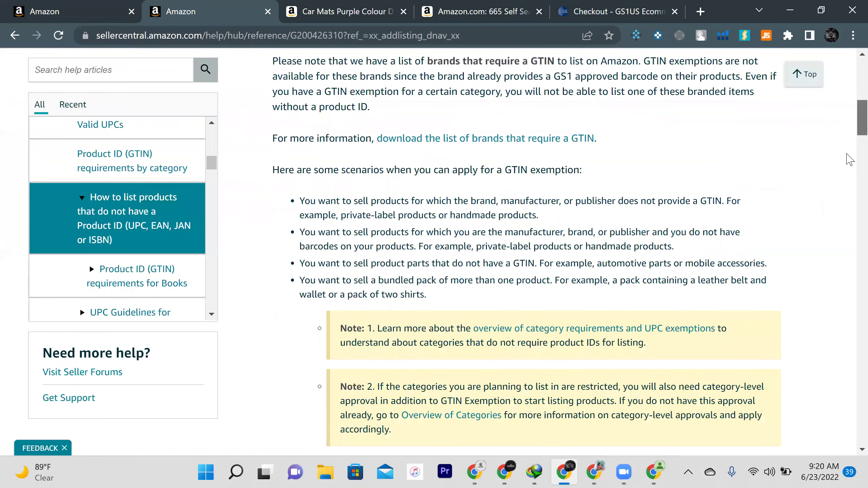
pyautogui.scroll(-8, 465, 175)
pyautogui.click(442, 180)
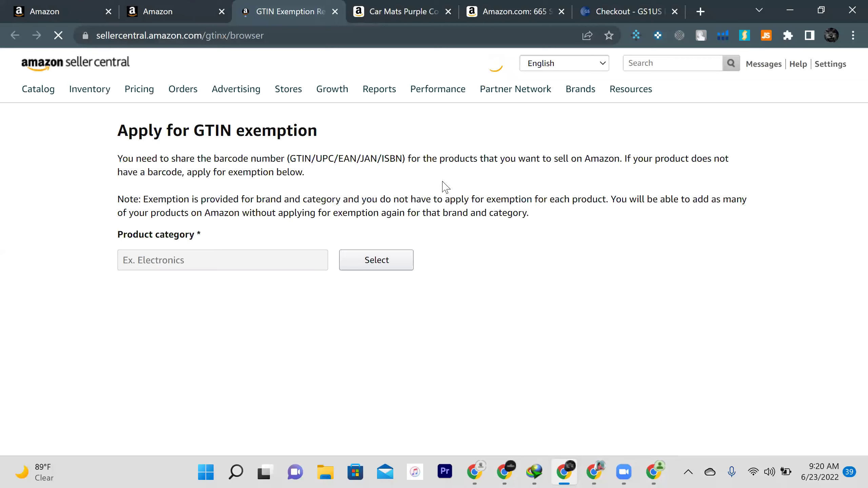
# Check GTIN exemption eligibility for the Beauty & Personal Care category with the brand Generic.
pyautogui.click(361, 267)
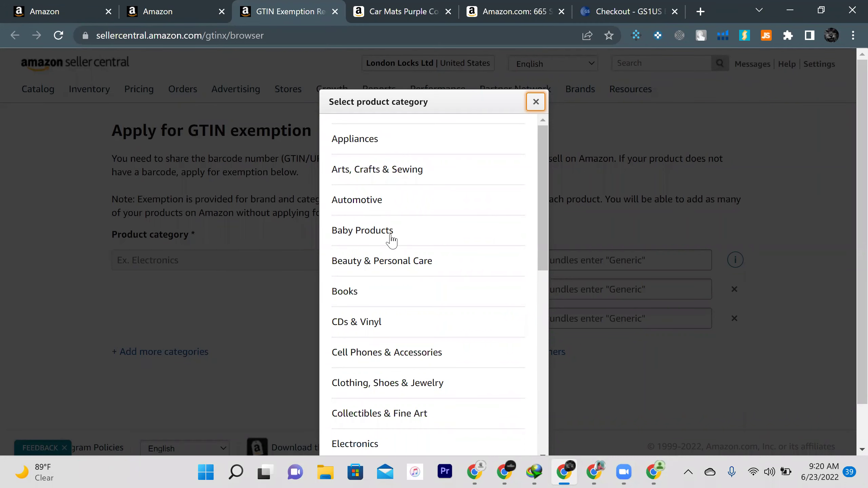
pyautogui.click(391, 273)
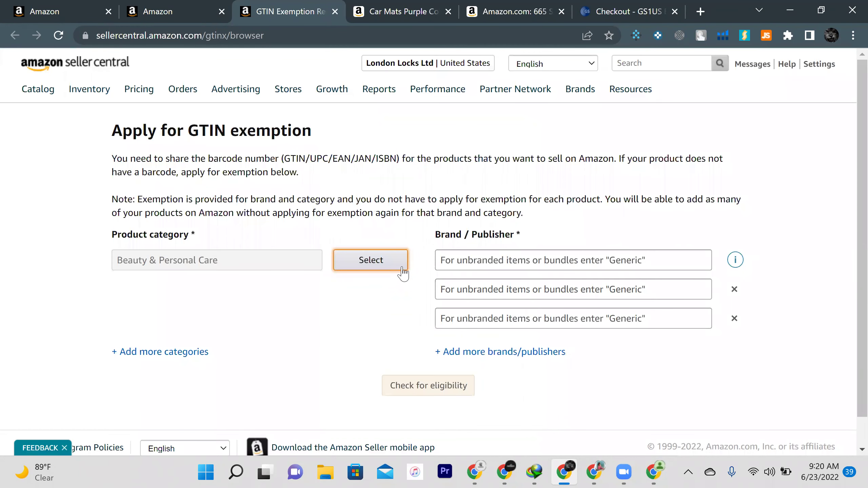
pyautogui.click(473, 267)
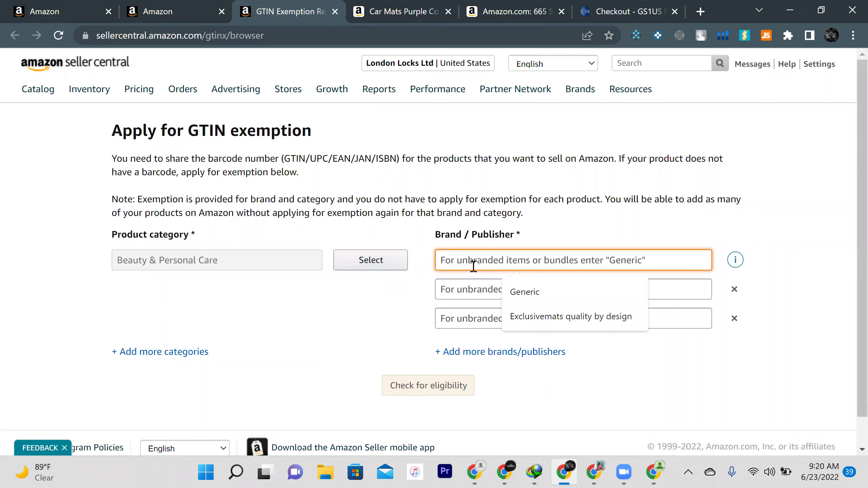
pyautogui.write('Generic')
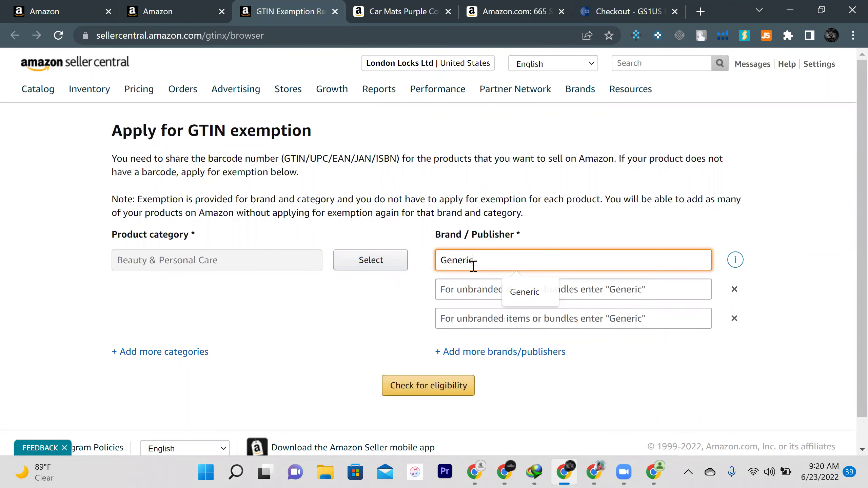
pyautogui.click(434, 396)
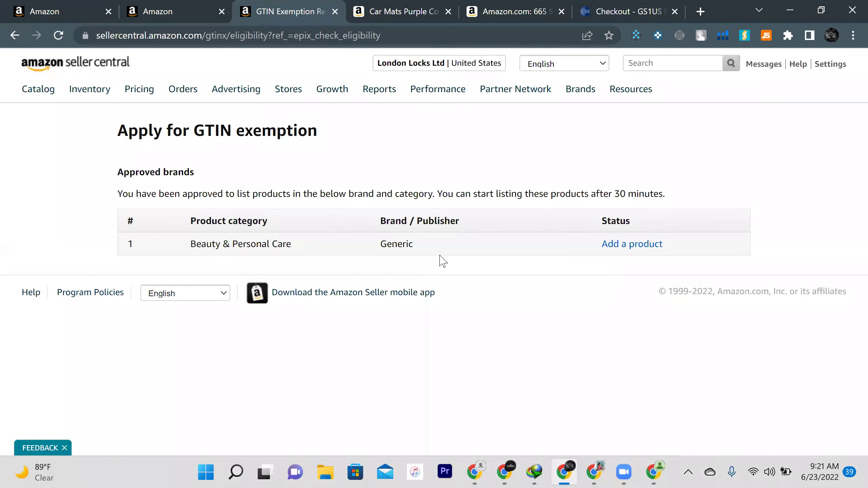
# Look at the brand names on the purple car mats and 665 water balloons product pages and return to the GTIN exemption page.
pyautogui.click(654, 471)
pyautogui.click(654, 472)
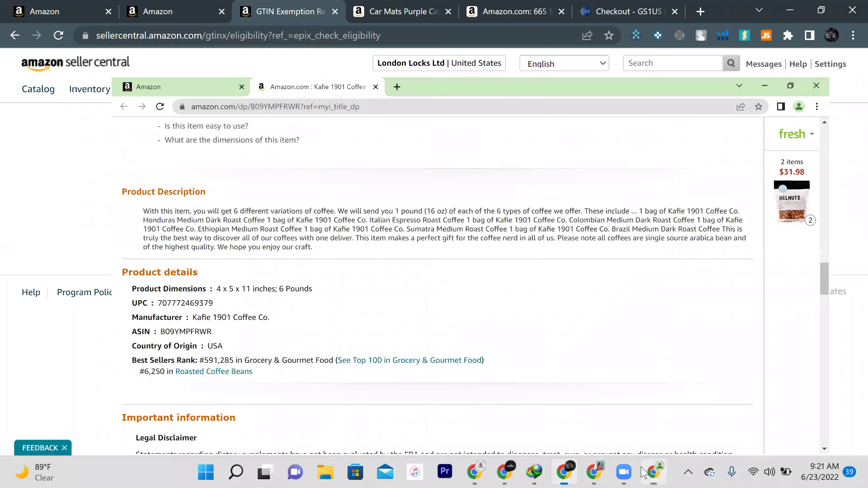
pyautogui.click(416, 8)
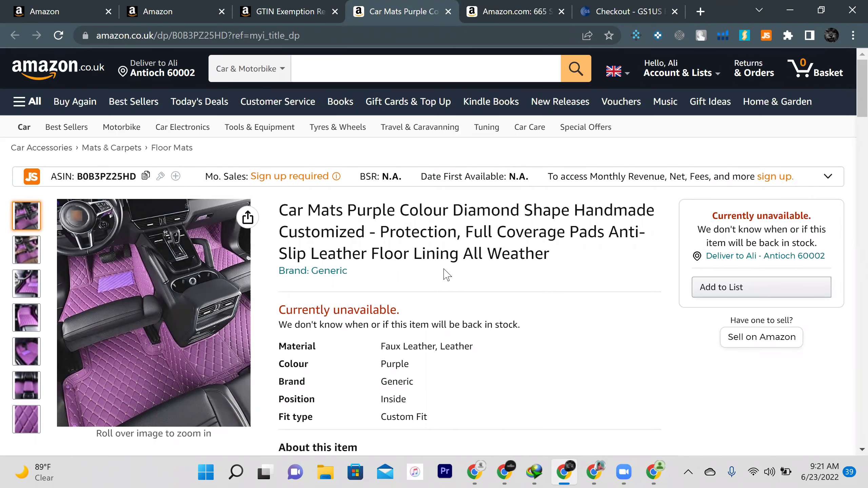
pyautogui.click(296, 13)
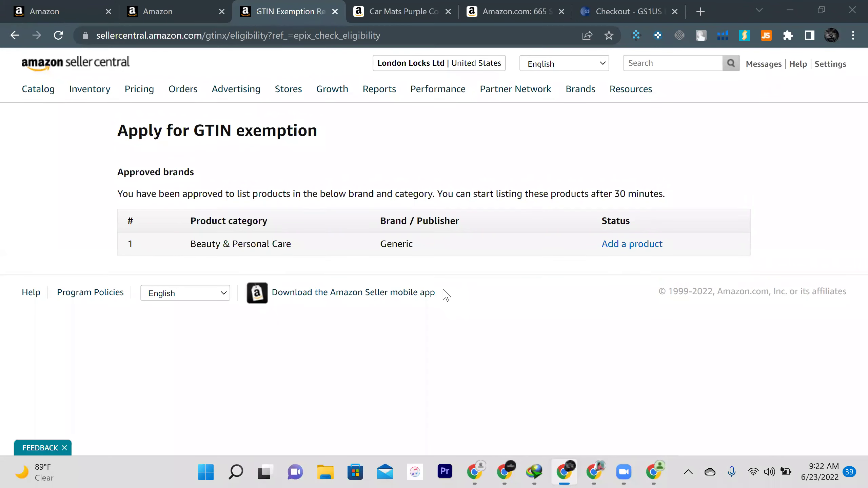
pyautogui.click(504, 5)
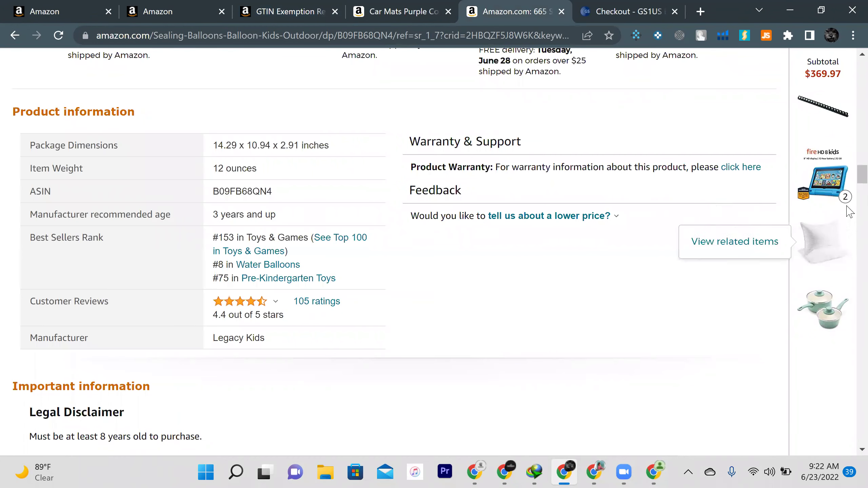
pyautogui.moveTo(849, 185); pyautogui.dragTo(850, 51)
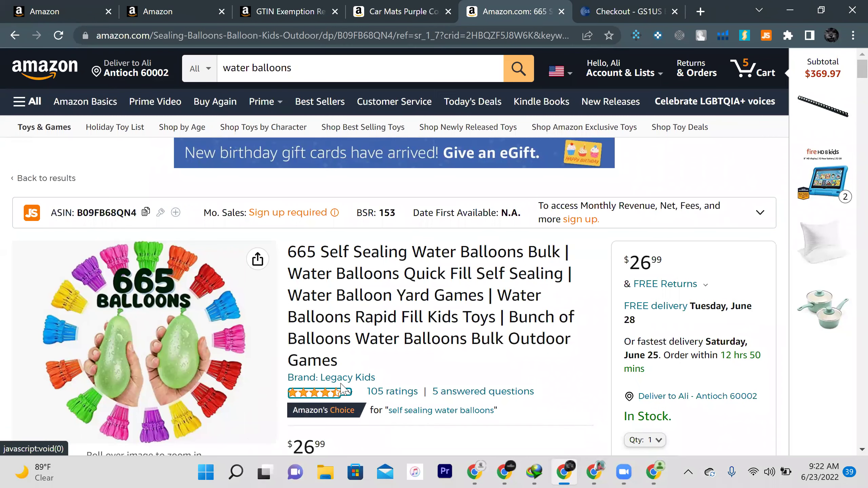
pyautogui.click(268, 10)
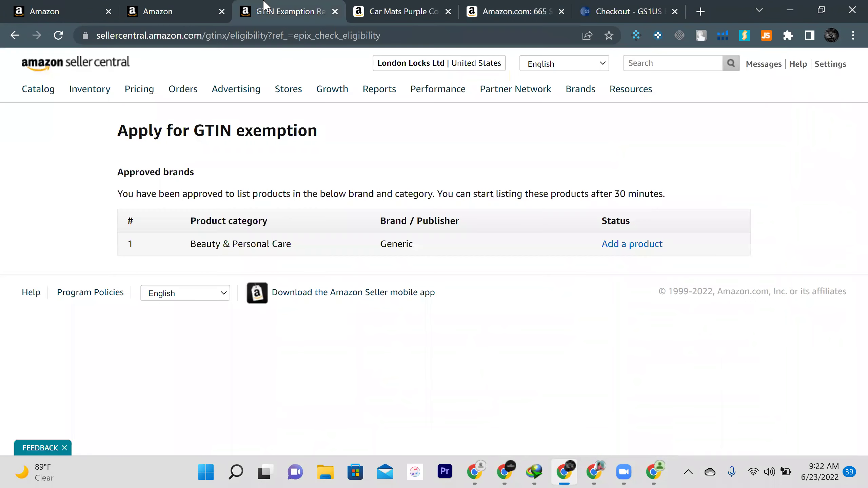
# Return to the exemption form and check eligibility for Beauty & Personal Care with the brand "love".
pyautogui.click(14, 36)
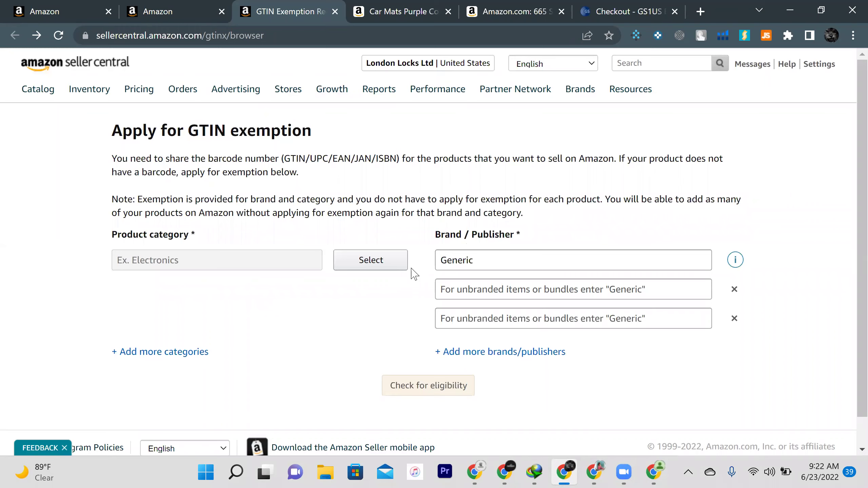
pyautogui.click(395, 262)
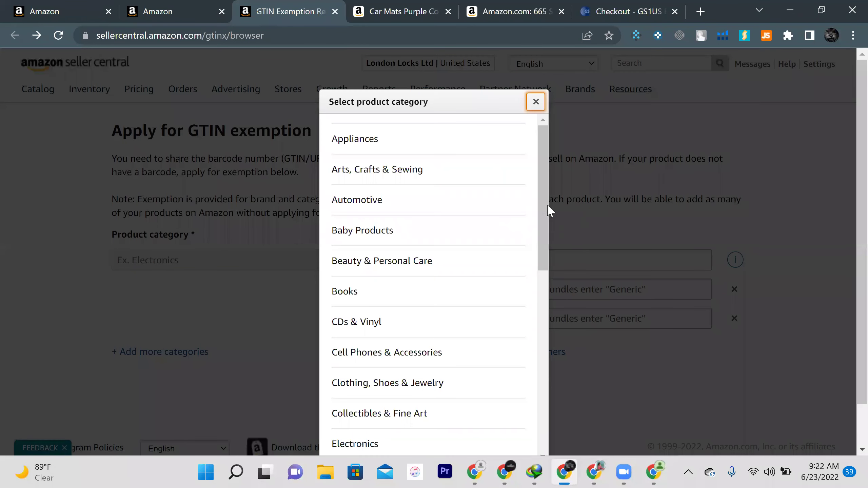
pyautogui.click(425, 270)
pyautogui.click(485, 257)
pyautogui.press('BackSpace')
pyautogui.press('BackSpace')
pyautogui.press('BackSpace')
pyautogui.press('BackSpace')
pyautogui.press('BackSpace')
pyautogui.press('BackSpace')
pyautogui.press('BackSpace')
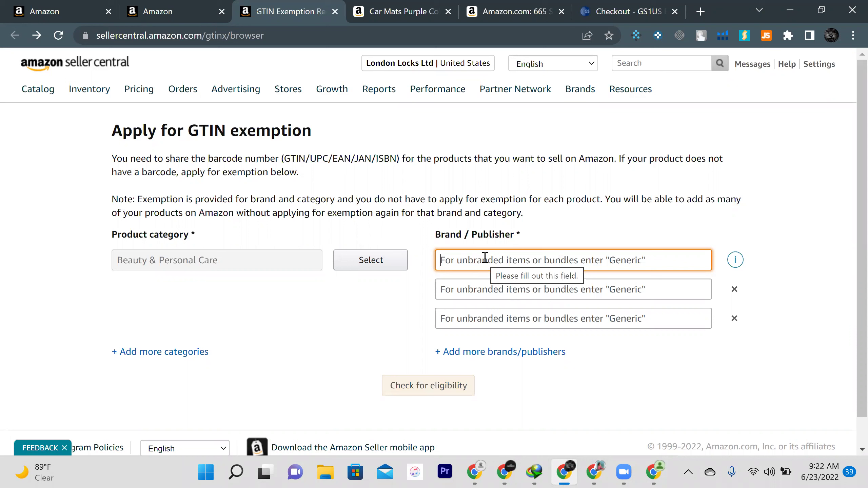
pyautogui.write('love')
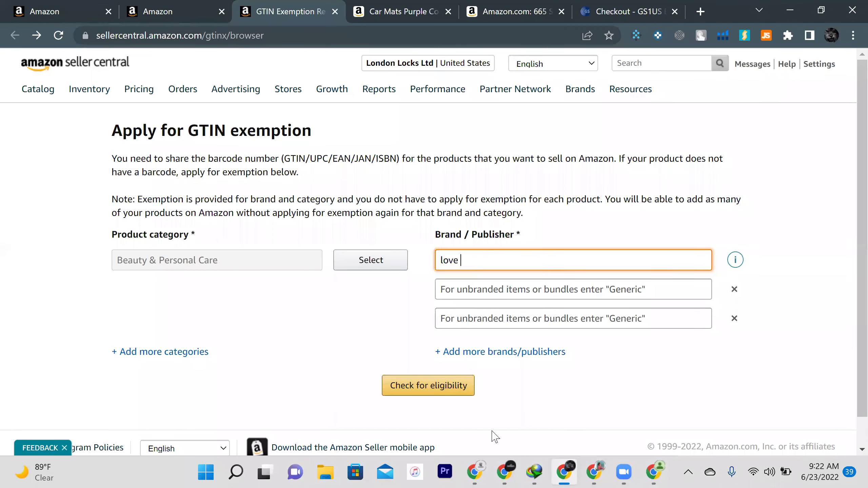
pyautogui.click(428, 396)
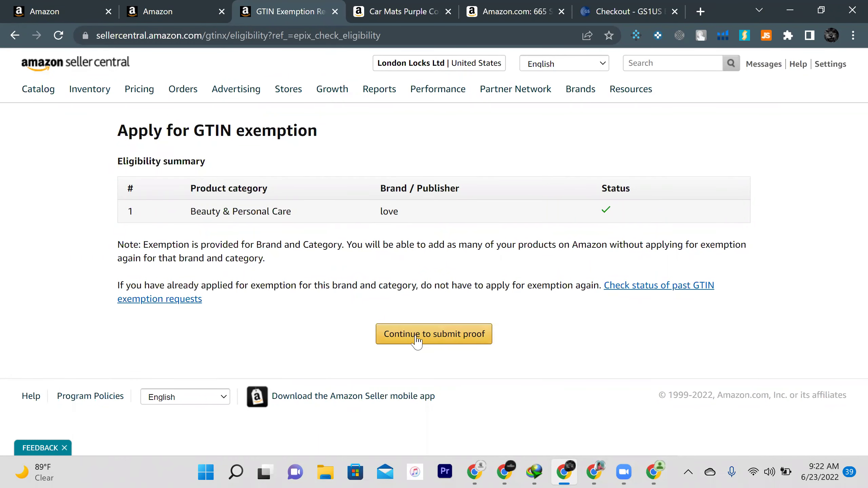
# Continue to the proof submission form and enter "water ballons" as the product name.
pyautogui.click(441, 337)
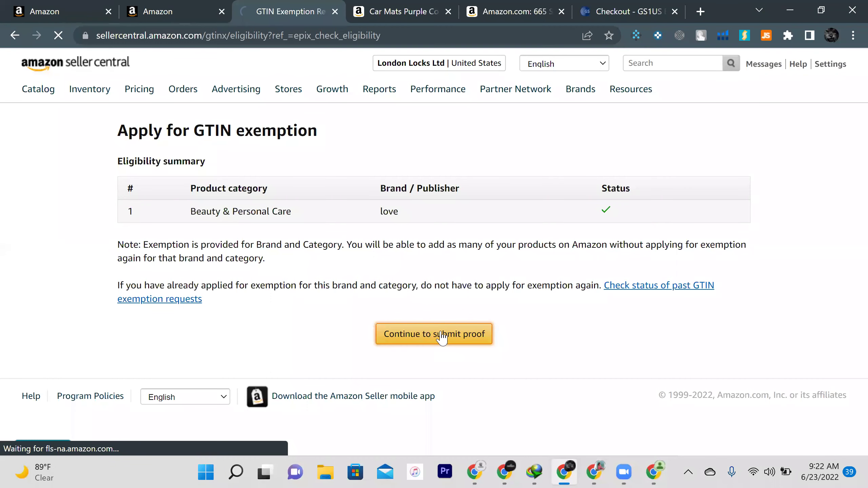
pyautogui.click(304, 249)
pyautogui.write('water')
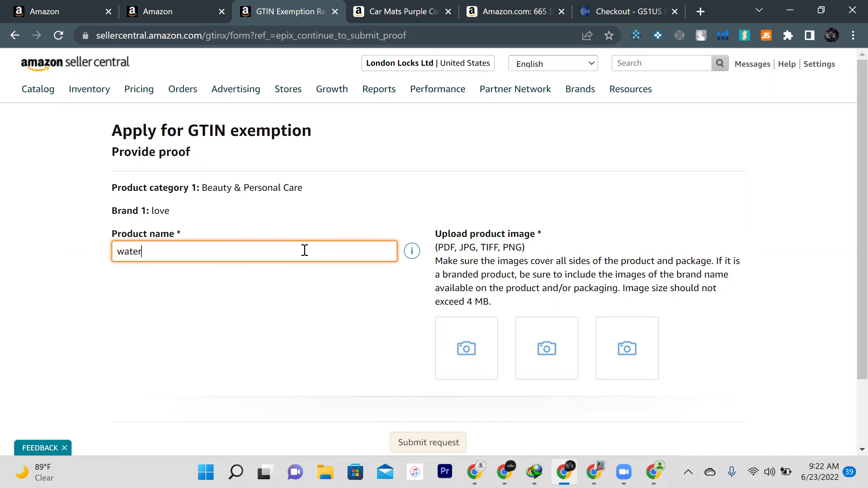
pyautogui.write(' ballons')
pyautogui.scroll(-3, 847, 205)
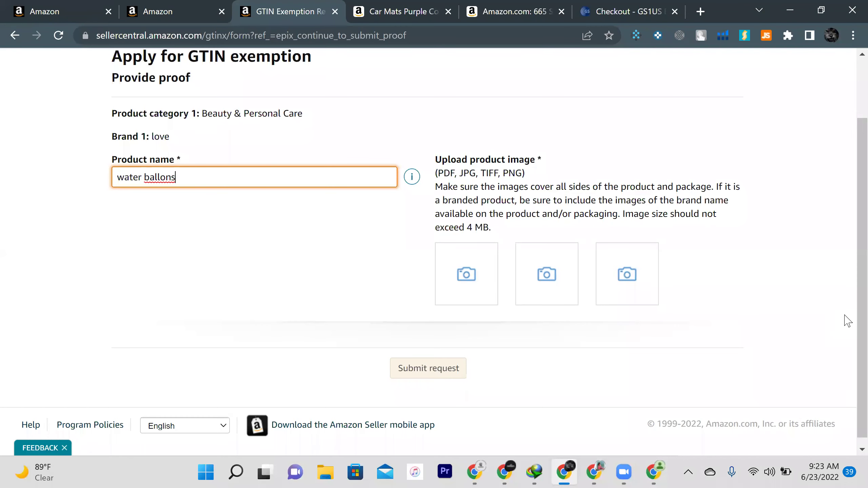
# Look at the GS1 US checkout page and the proof submission form, and go to the Seller Central home page.
pyautogui.scroll(3, 849, 304)
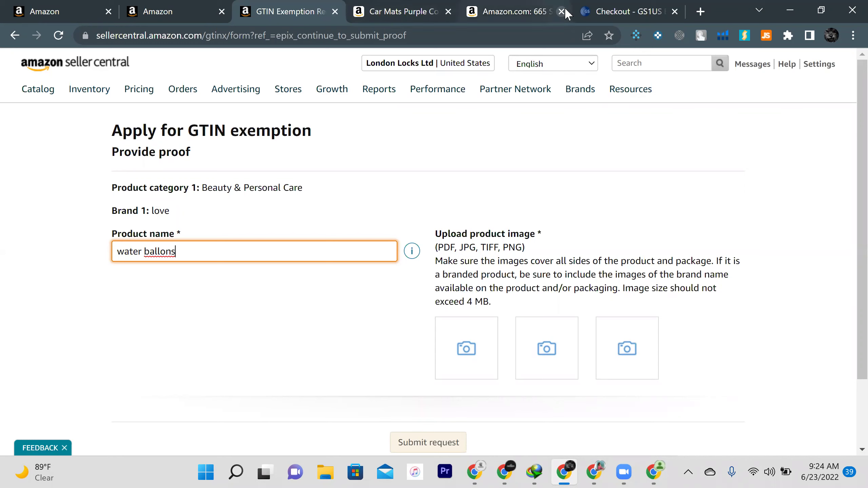
pyautogui.click(607, 8)
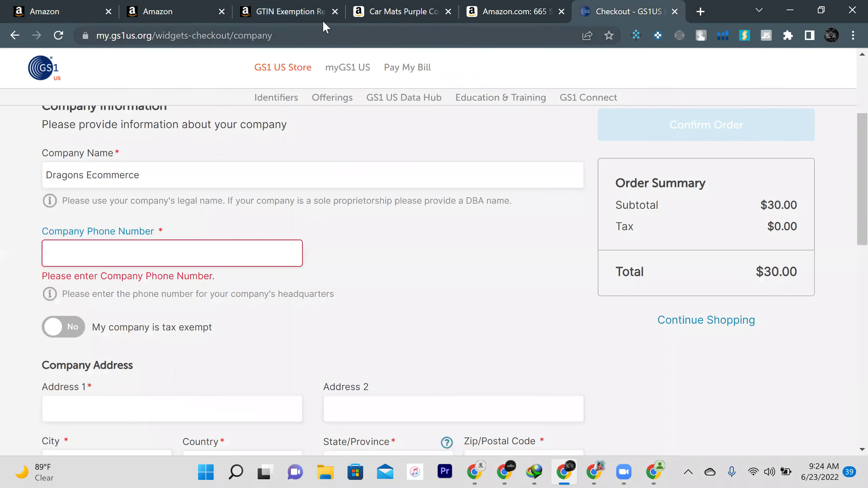
pyautogui.click(303, 8)
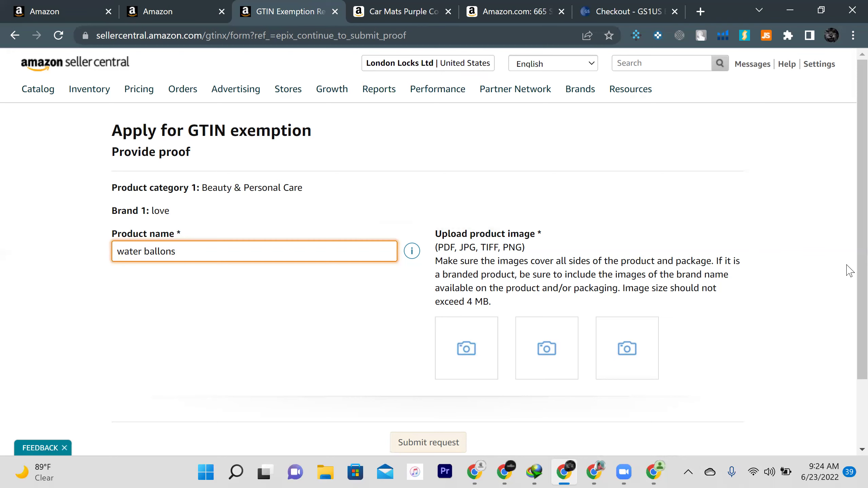
pyautogui.scroll(-1, 850, 306)
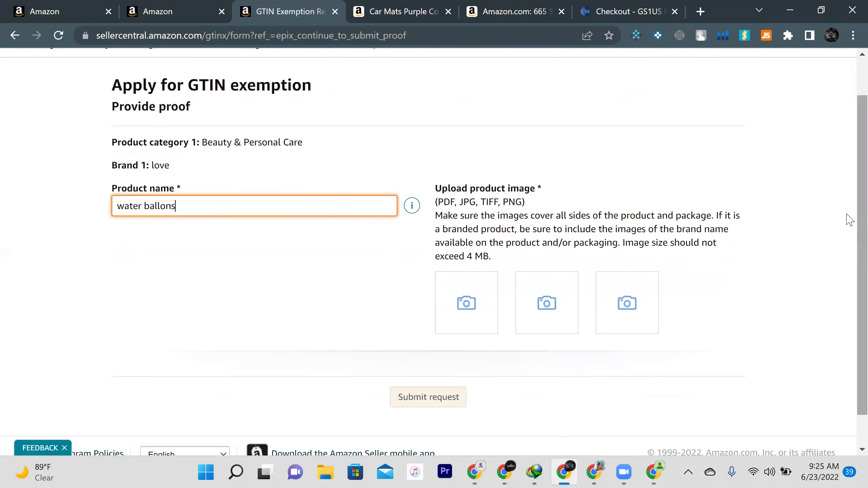
pyautogui.scroll(2, 850, 220)
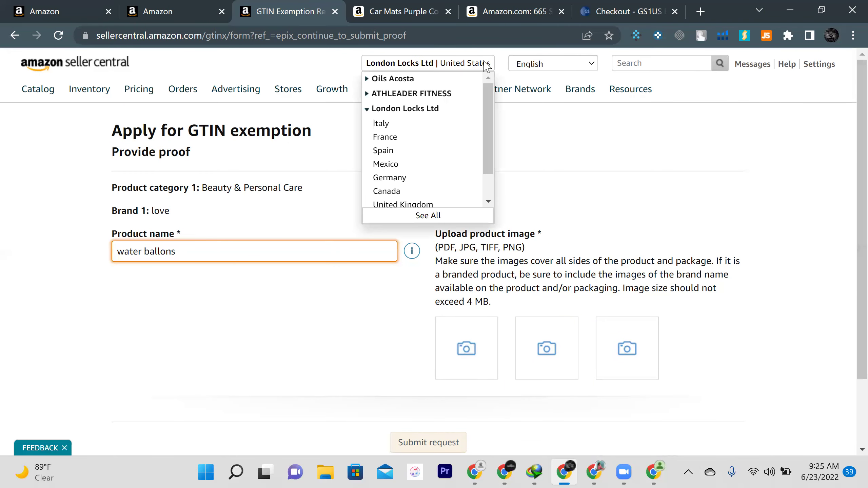
pyautogui.click(78, 66)
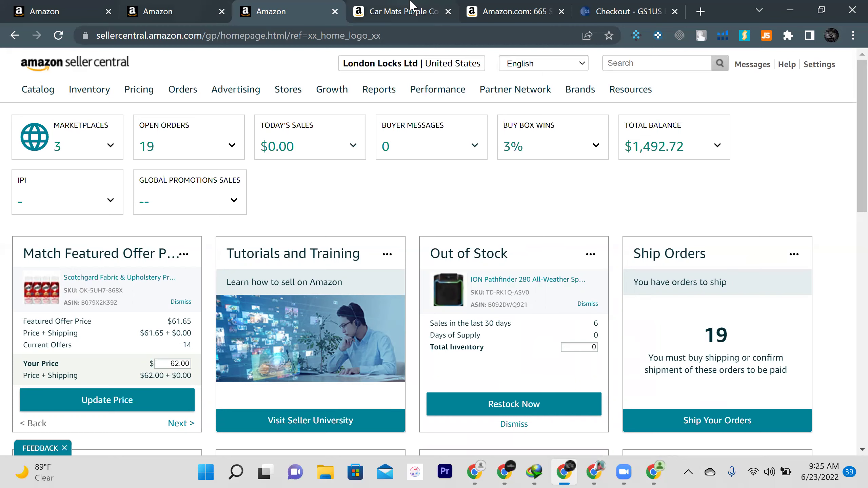
# Look through the new and used offers on the 665 water balloons product page and close the offer list.
pyautogui.click(491, 4)
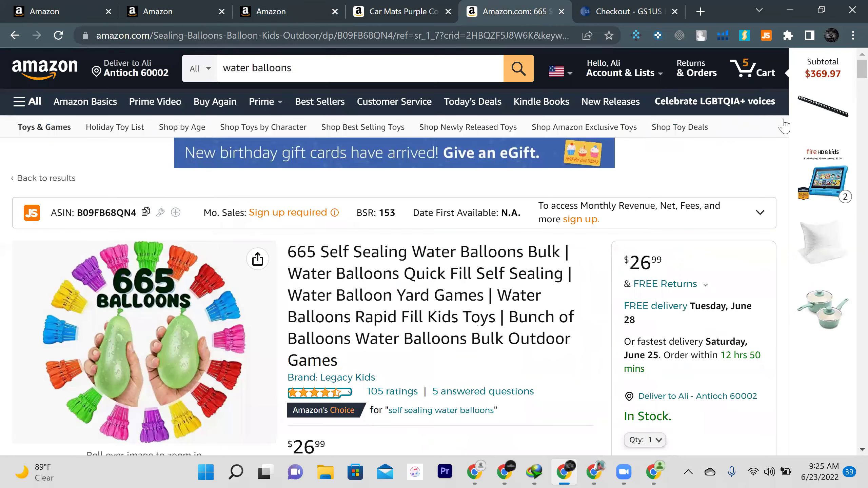
pyautogui.scroll(-8, 849, 82)
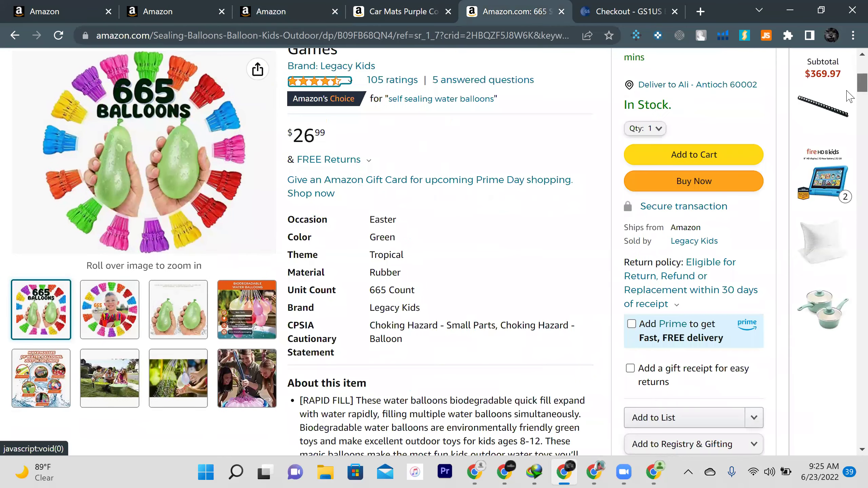
pyautogui.scroll(-1, 850, 100)
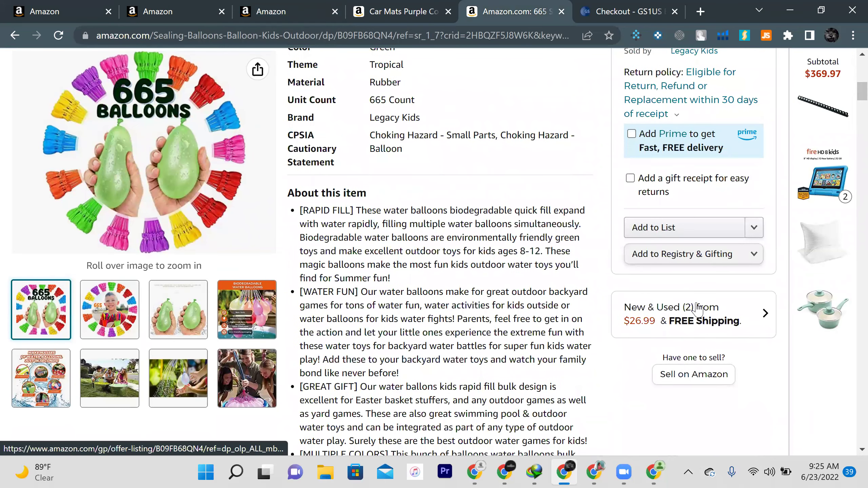
pyautogui.click(697, 318)
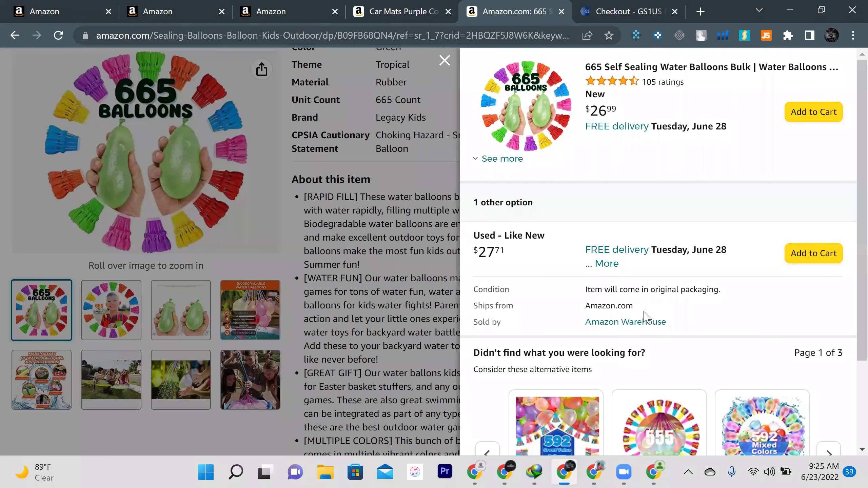
pyautogui.scroll(-1, 849, 154)
pyautogui.scroll(-2, 847, 159)
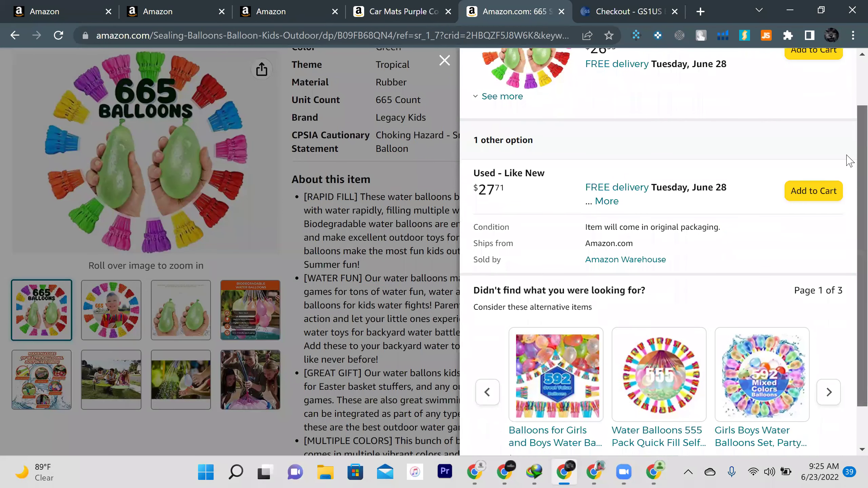
pyautogui.scroll(-1, 850, 239)
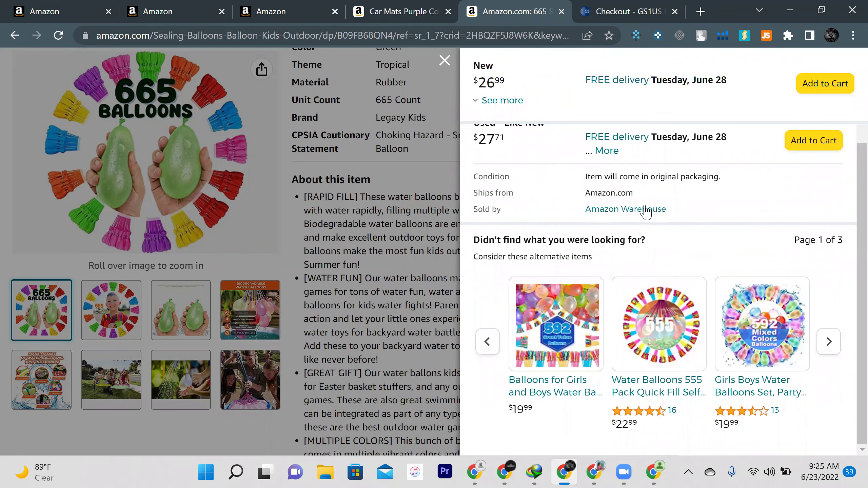
pyautogui.click(13, 37)
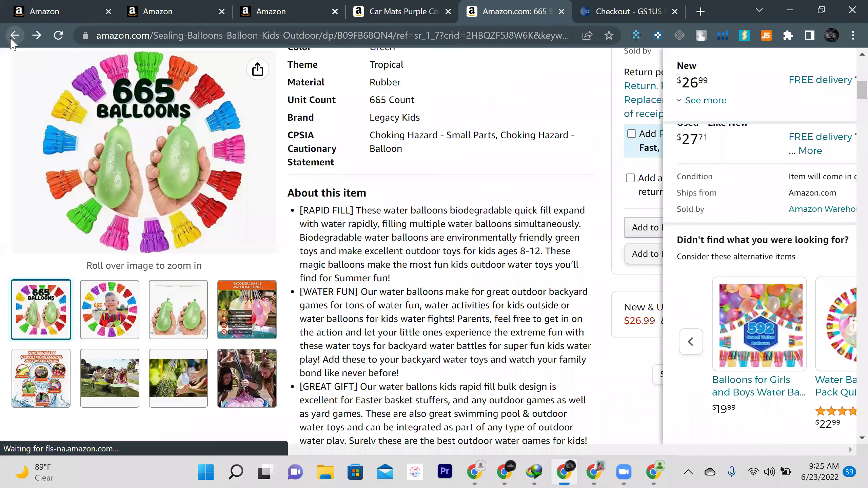
# Return to the water balloons search results and open the Best Overall product, Bunch O Balloons Multi-Colored (10 Bunches) by ZURU.
pyautogui.click(14, 35)
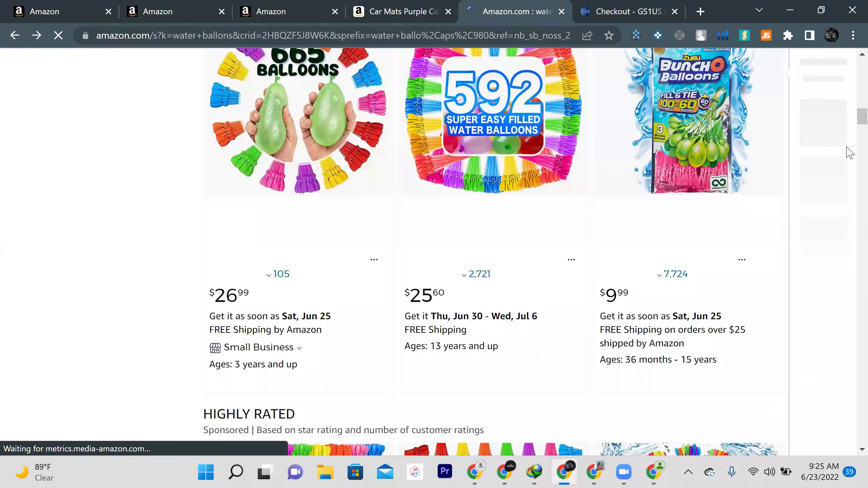
pyautogui.scroll(-6, 849, 126)
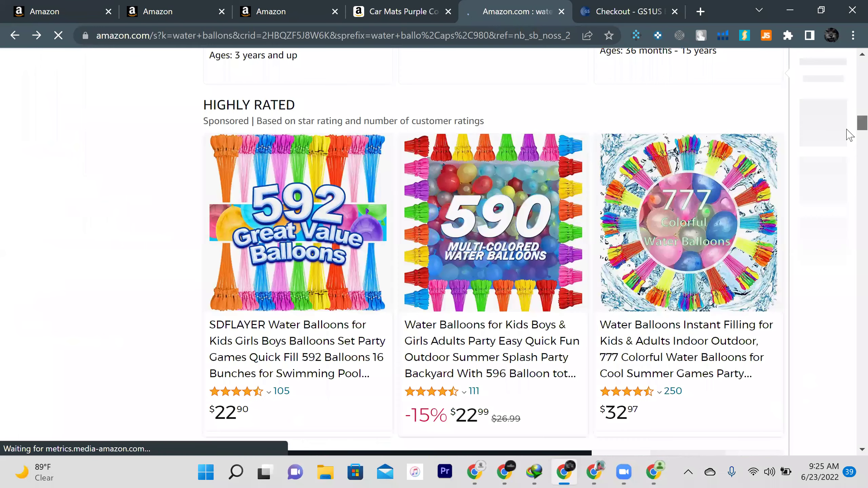
pyautogui.scroll(-8, 849, 138)
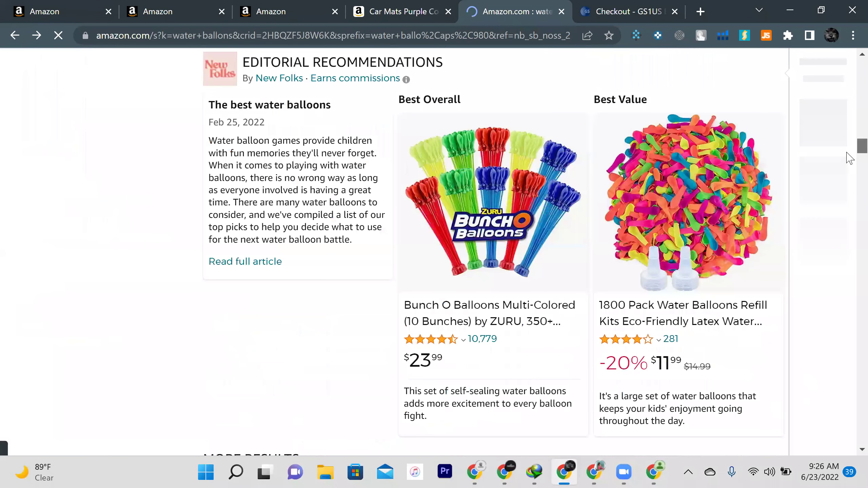
pyautogui.scroll(-4, 849, 161)
pyautogui.moveTo(847, 155); pyautogui.dragTo(846, 154)
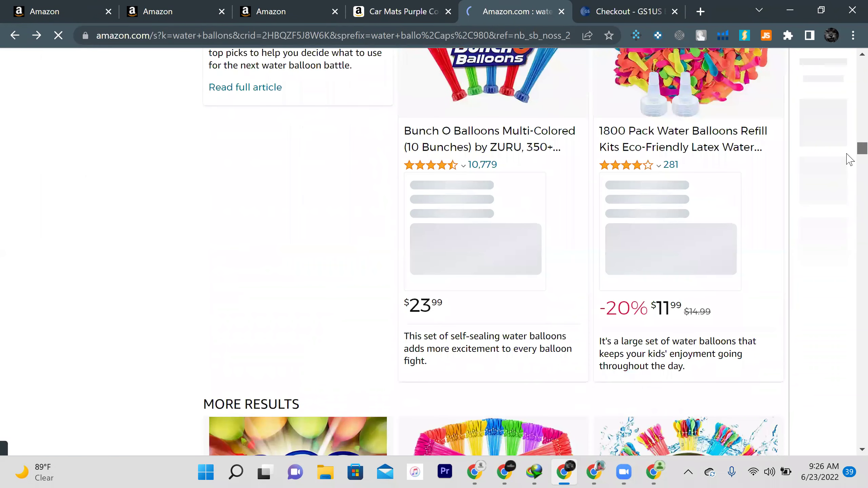
pyautogui.click(528, 86)
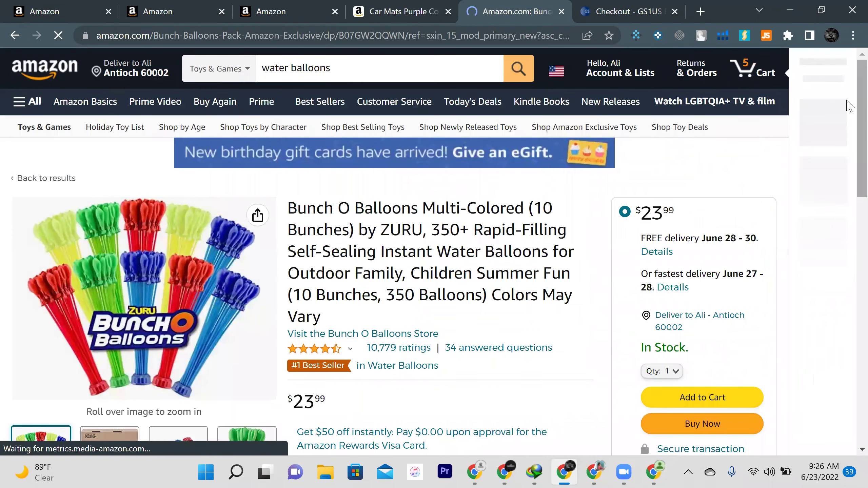
# Examine the prices and sellers in the new and used offers for Bunch O Balloons and close the offer list.
pyautogui.scroll(-1, 849, 137)
pyautogui.scroll(-2, 848, 144)
pyautogui.scroll(-6, 848, 191)
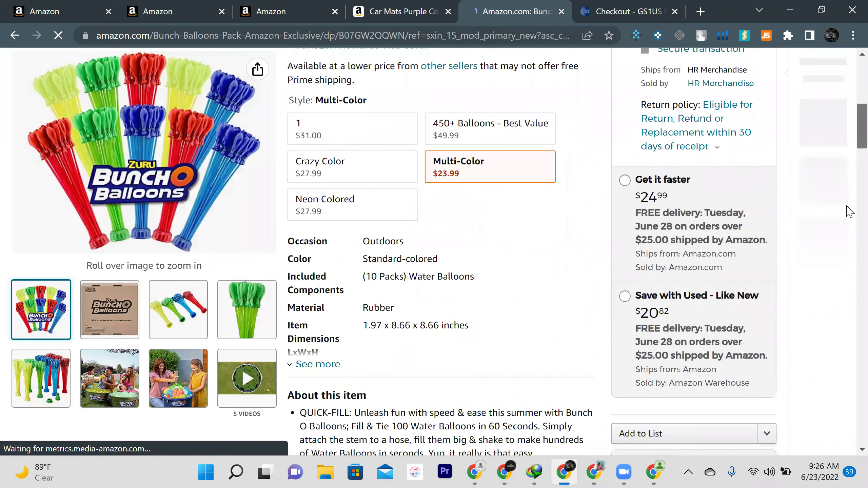
pyautogui.scroll(-1, 752, 291)
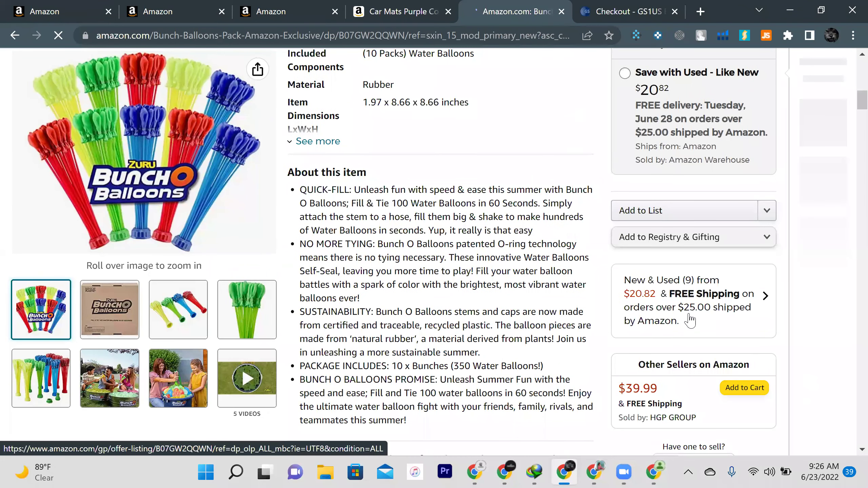
pyautogui.click(745, 297)
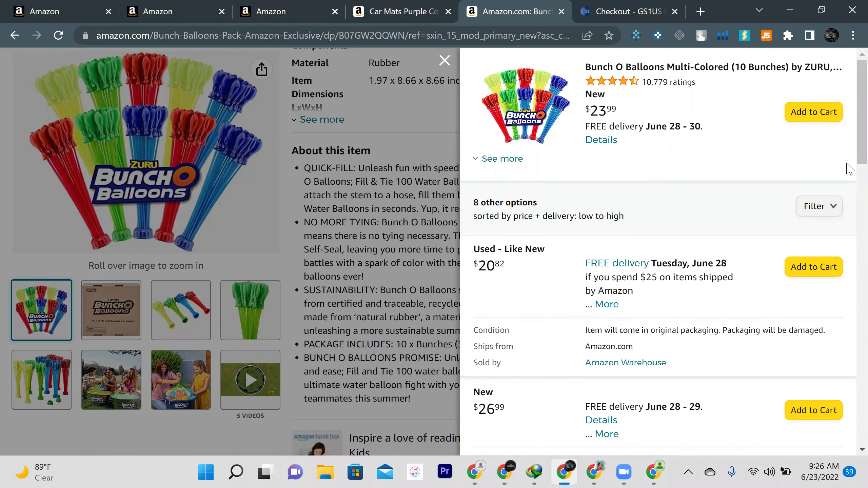
pyautogui.scroll(-6, 847, 222)
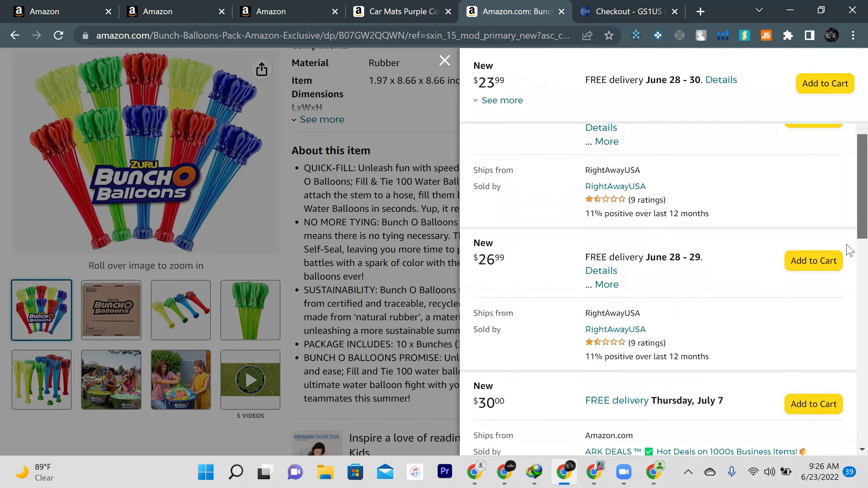
pyautogui.scroll(-1, 752, 255)
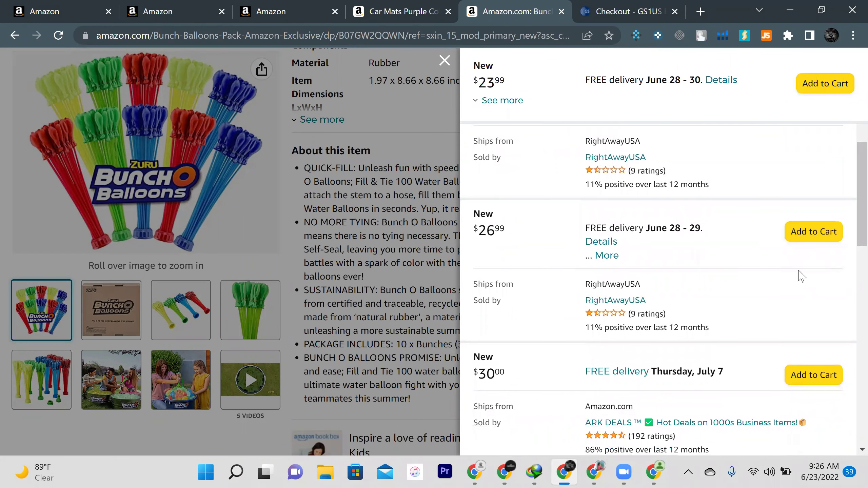
pyautogui.scroll(-5, 850, 192)
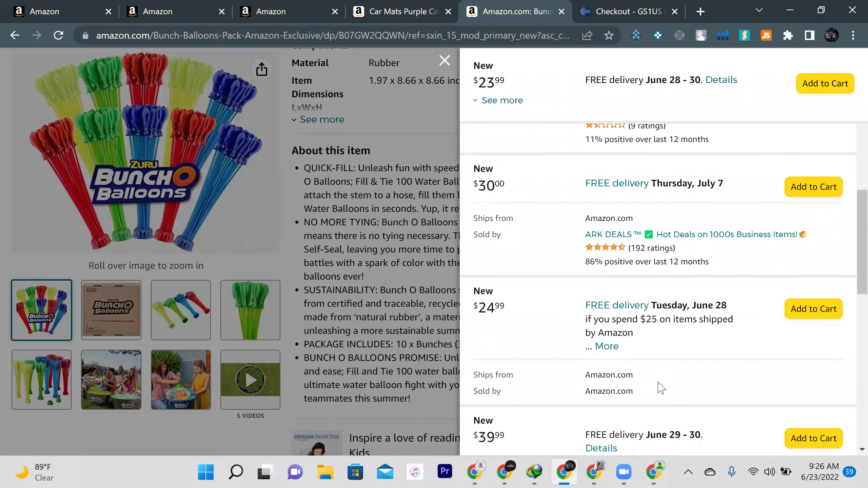
pyautogui.scroll(-7, 850, 300)
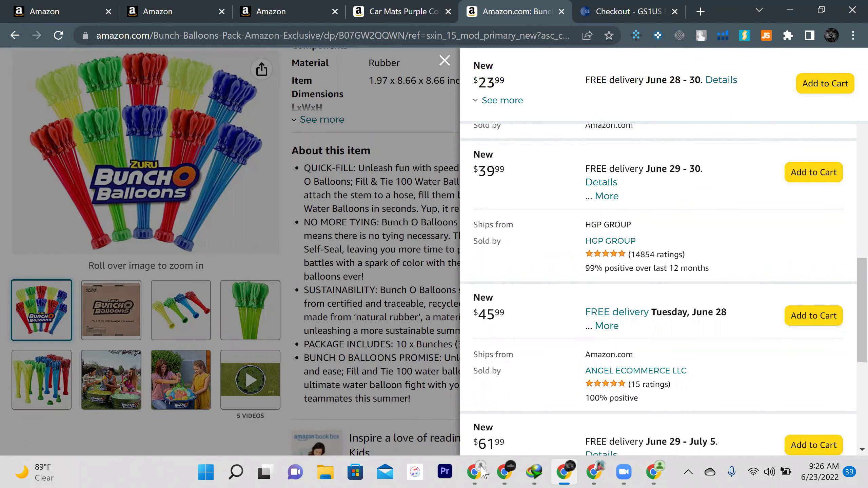
pyautogui.scroll(-3, 850, 265)
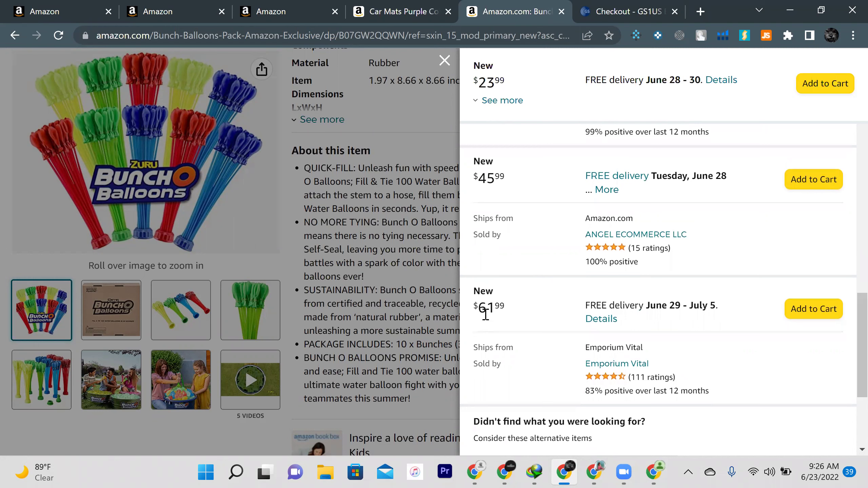
pyautogui.click(442, 114)
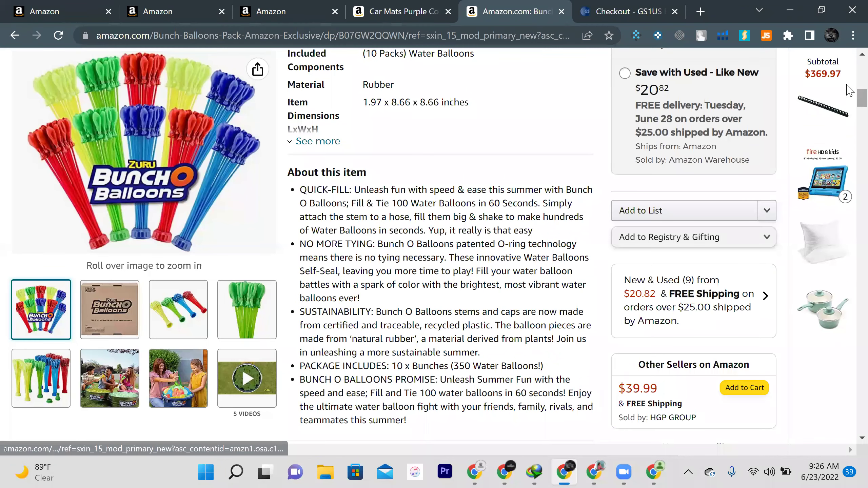
# Look over the Bunch O Balloons product details and switch back to the Seller Central home page.
pyautogui.scroll(5, 454, 261)
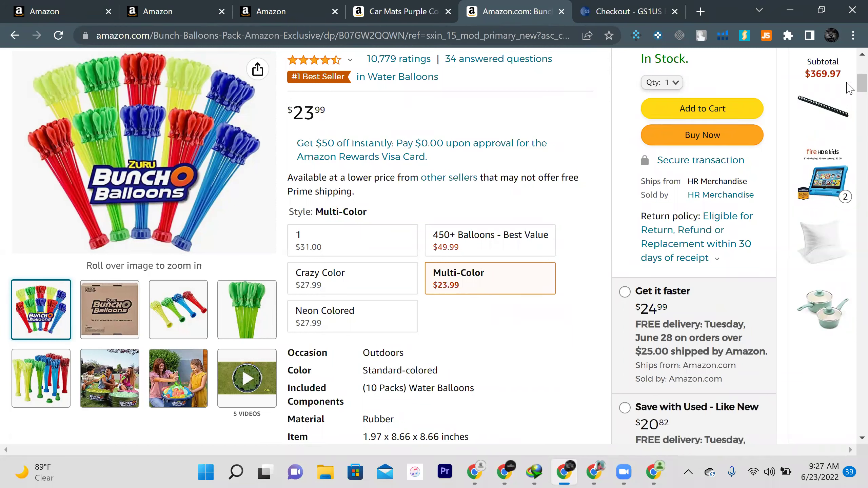
pyautogui.scroll(5, 376, 117)
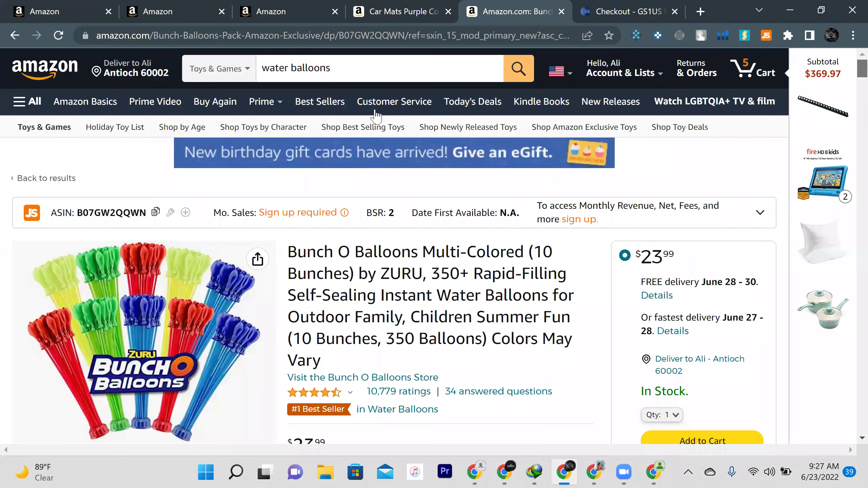
pyautogui.click(296, 11)
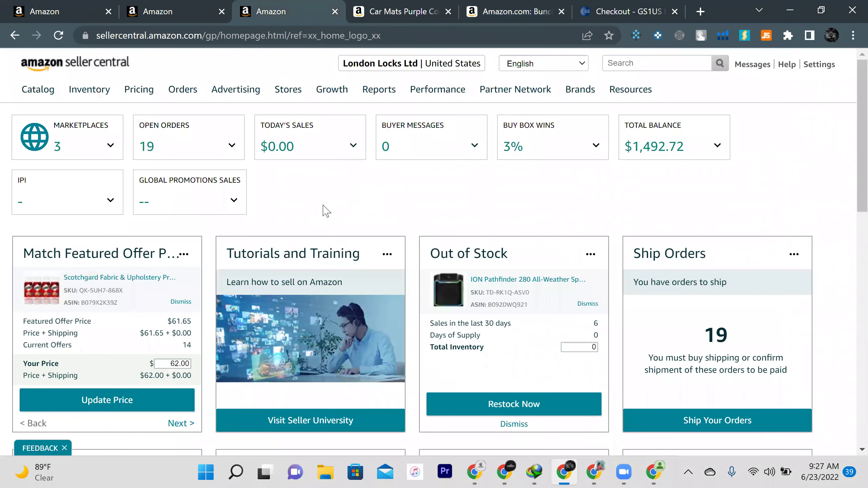